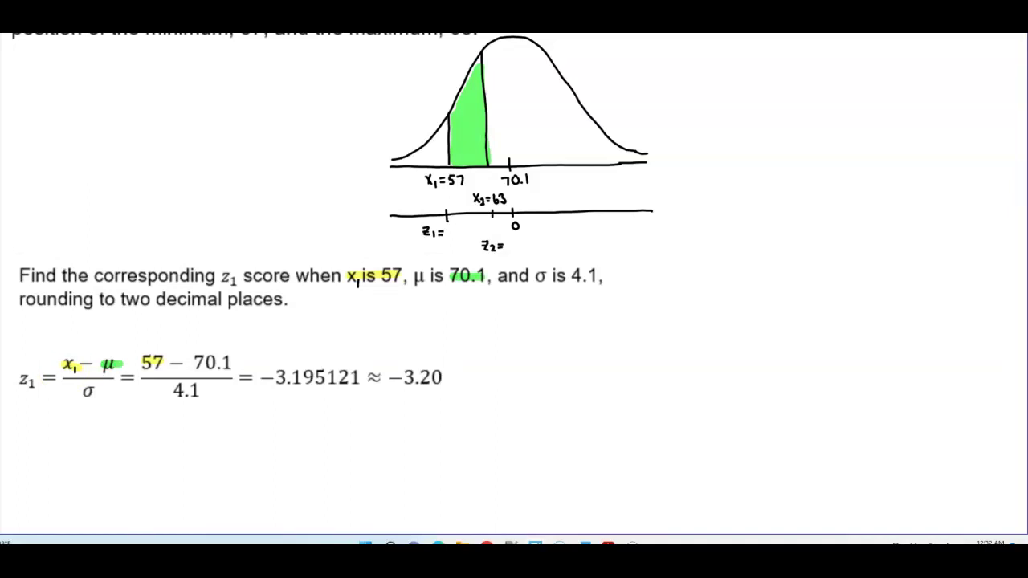
Step: In the z₁ problem, highlight the numerator's 70.1 in green and σ is 4.1, σ and the denominator 4.1 in cyan
drag(194, 362, 239, 362)
drag(594, 275, 536, 277)
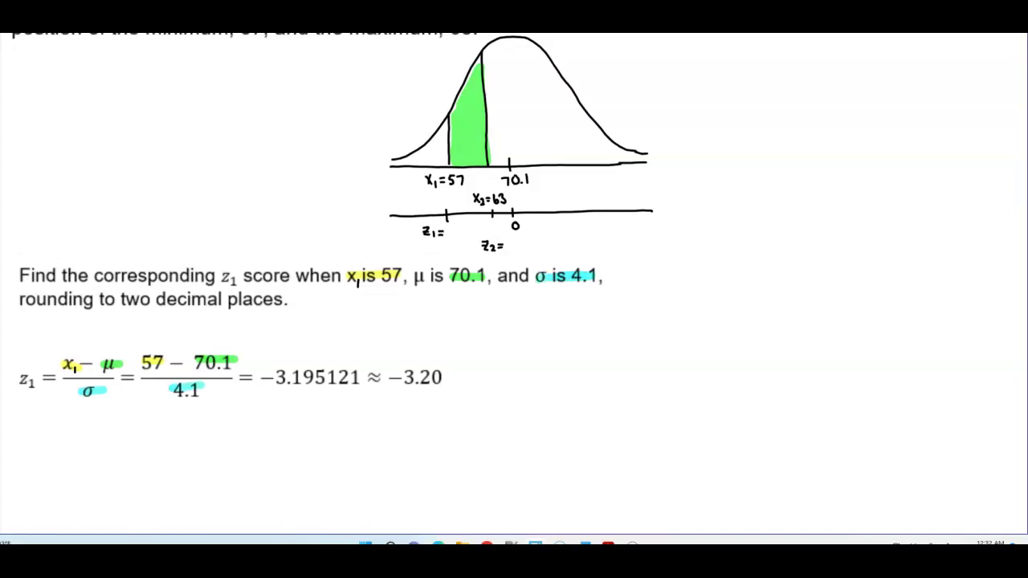
drag(162, 377, 178, 375)
Step: Handwrite -3.20 with the thinnest solid pen line after z₁= below the z number line
click(264, 46)
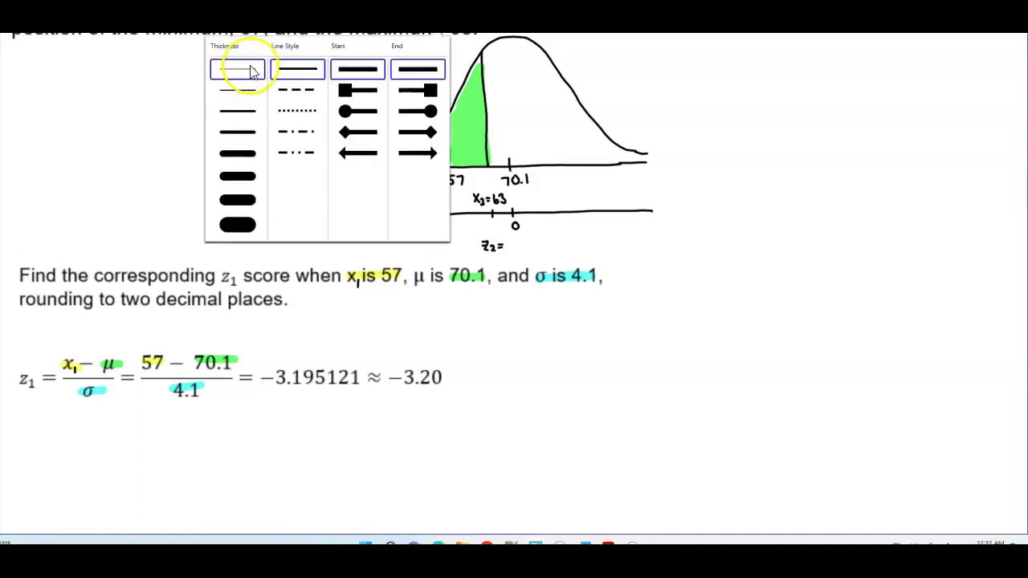
click(238, 69)
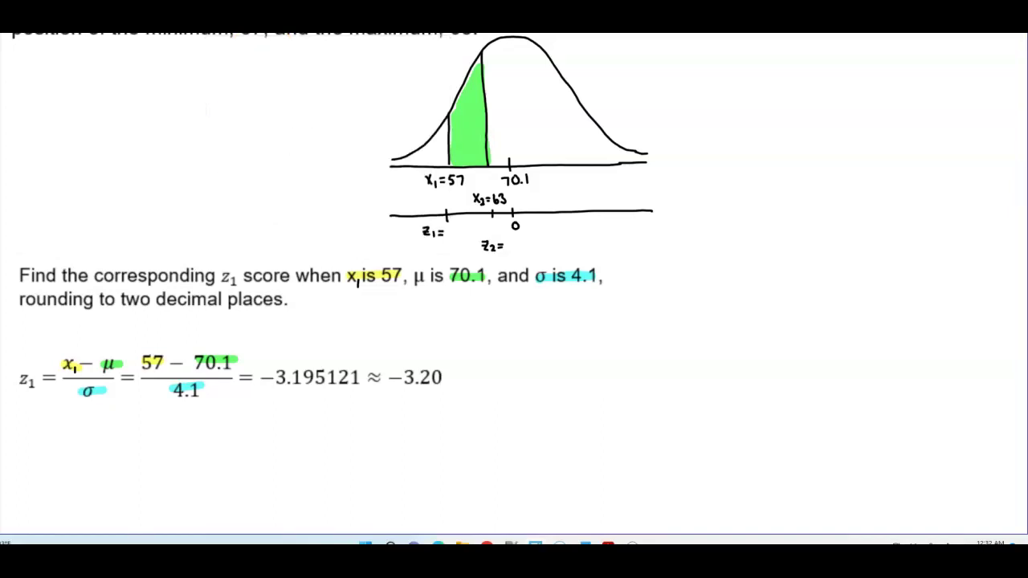
drag(446, 232, 452, 232)
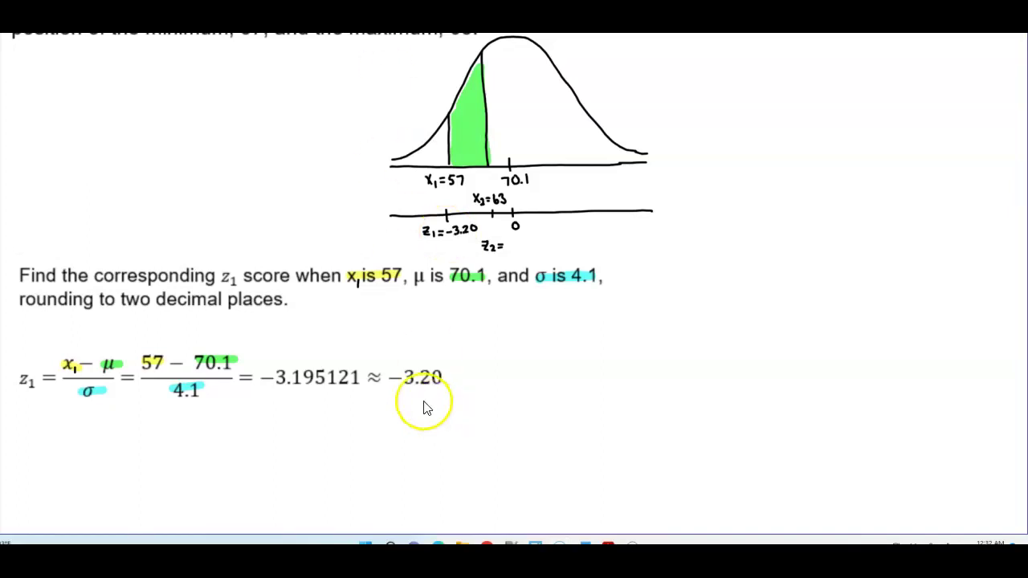
Step: Slide the cover shape down to reveal the question about the z₂ score when x₂ is 63
scroll(402, 402, down, 1)
drag(369, 406, 373, 493)
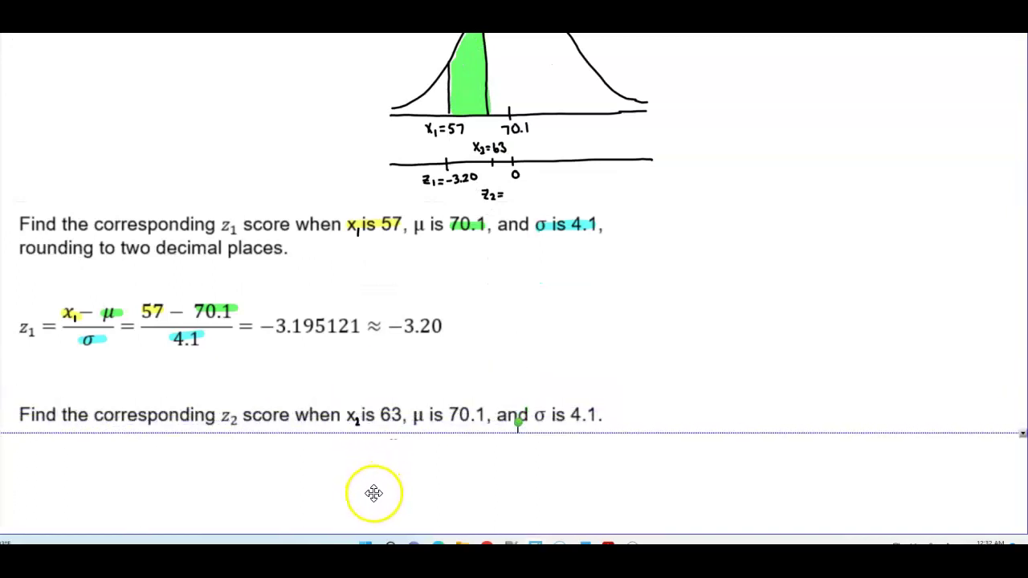
right_click(221, 35)
click(265, 90)
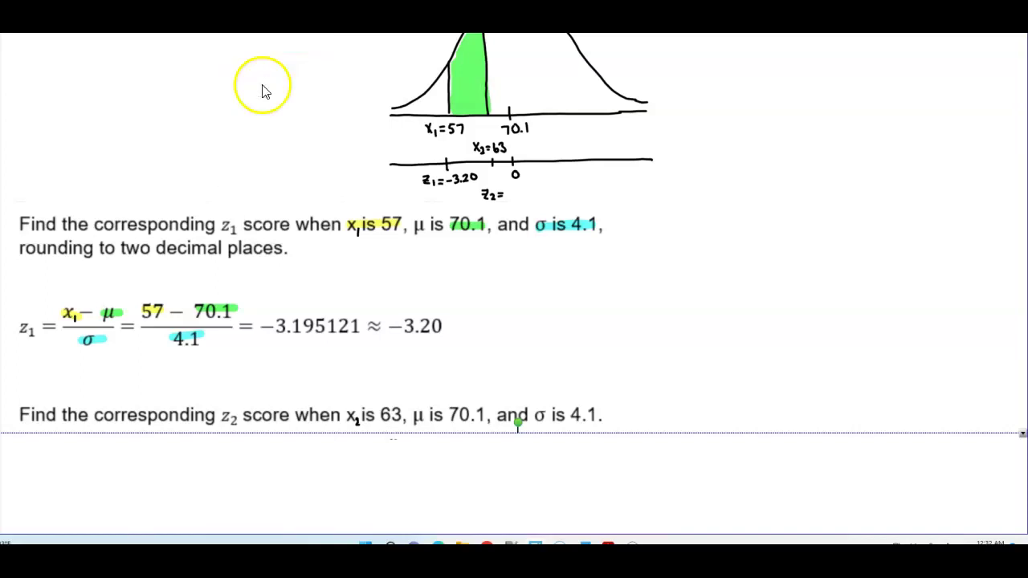
right_click(265, 86)
click(270, 98)
click(356, 527)
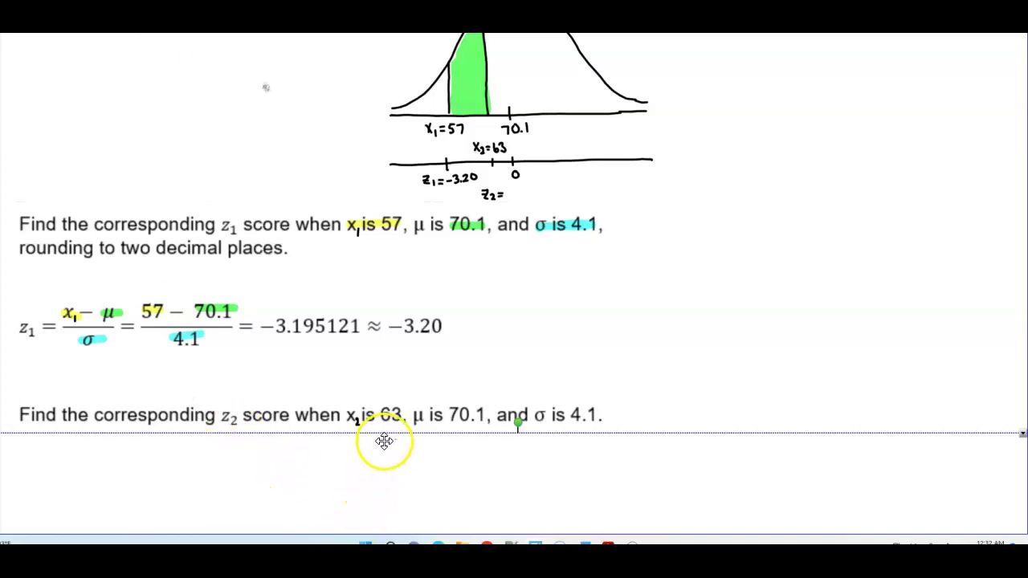
Step: Uncover the z₂ calculation, and highlight x₂ and 63 in yellow and the formula's μ in green
scroll(383, 442, down, 1)
mouse_move(470, 427)
mouse_down()
mouse_move(477, 465)
mouse_move(457, 475)
mouse_move(456, 495)
mouse_move(447, 477)
mouse_move(448, 504)
mouse_up()
scroll(477, 465, down, 1)
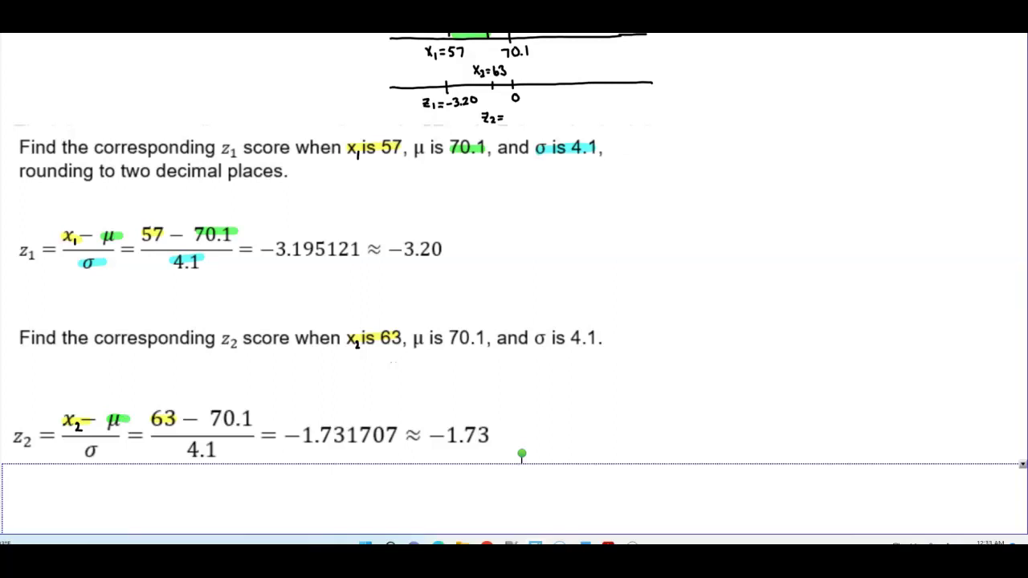
Step: In the z₂ problem, highlight 70.1 and μ is 70.1 in green, and σ, 4.1 and is 4.1 in cyan
drag(213, 418, 256, 419)
drag(416, 339, 483, 339)
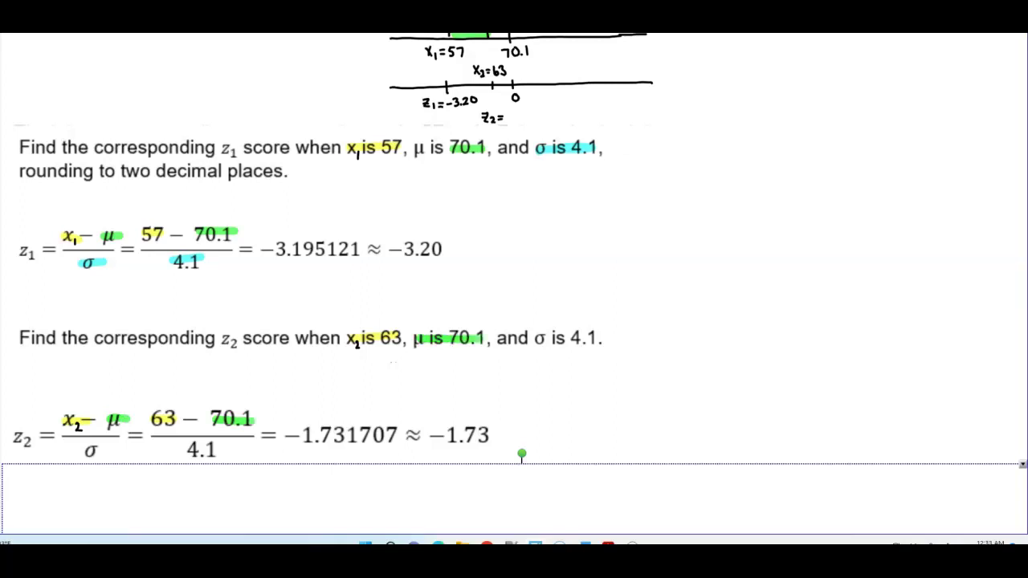
drag(537, 338, 598, 339)
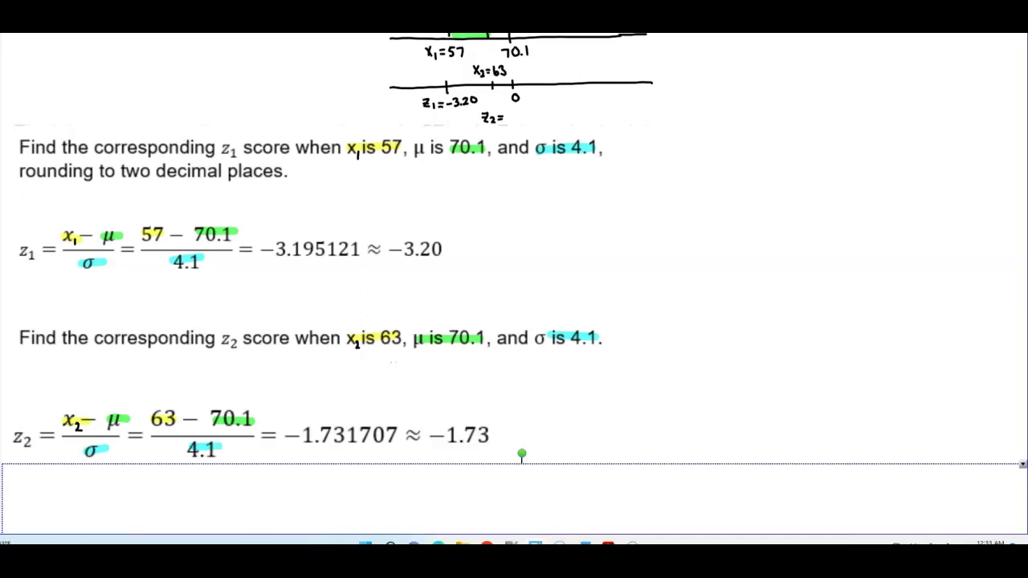
Step: Handwrite -1.73 with the thinnest pen line after z₂= below the z number line
click(264, 48)
click(241, 71)
scroll(461, 174, up, 2)
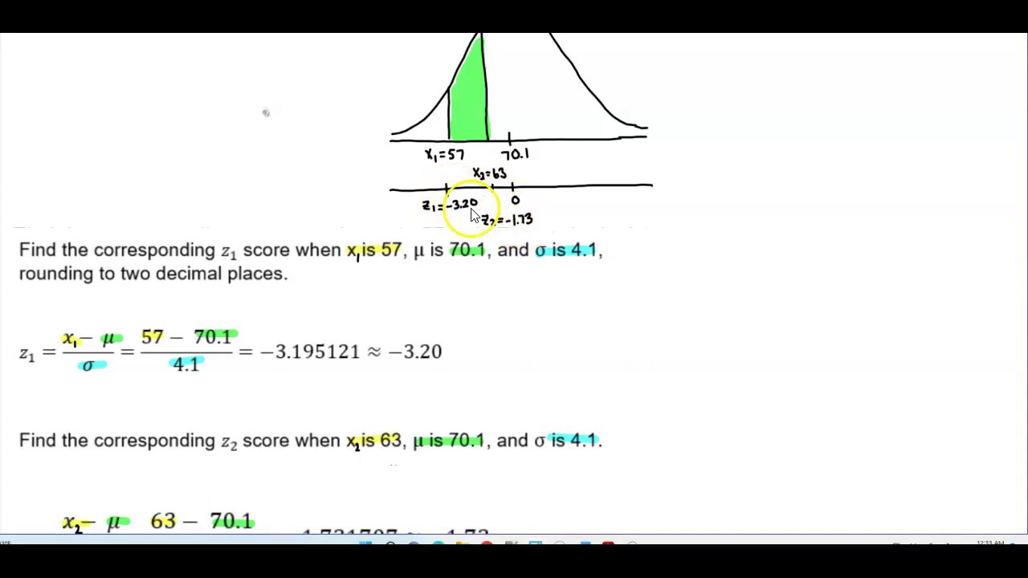
Step: Slide the cover shape down to reveal the instruction to find the area between the two z scores
scroll(477, 316, down, 5)
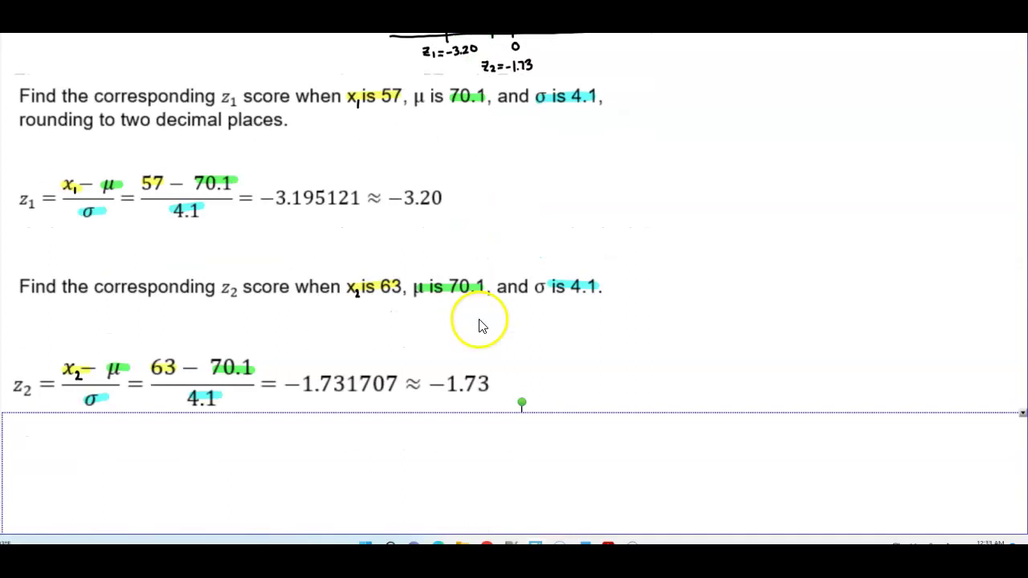
drag(444, 404, 441, 447)
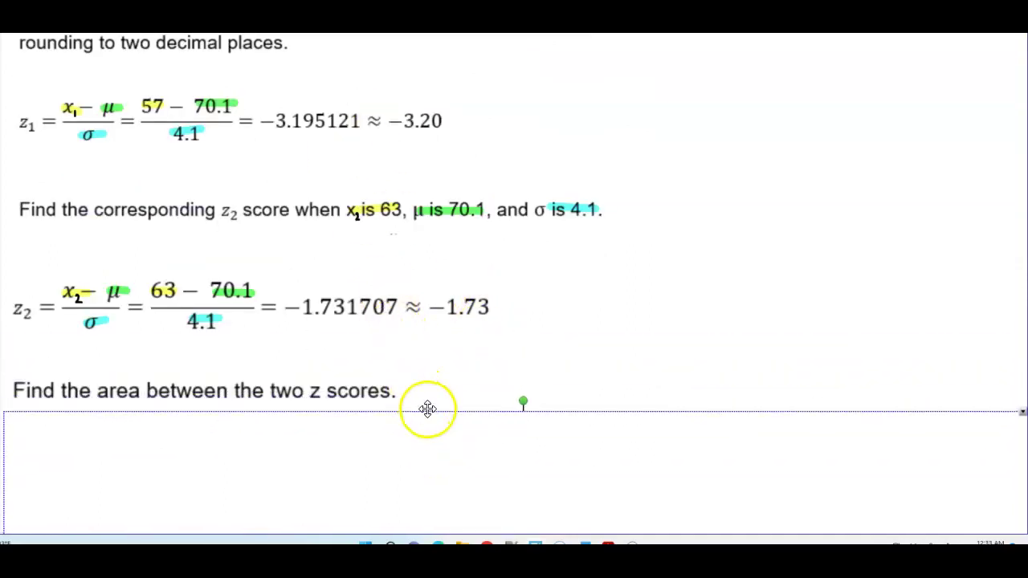
scroll(428, 420, down, 1)
mouse_move(429, 415)
mouse_down()
mouse_move(429, 444)
mouse_move(427, 428)
mouse_up()
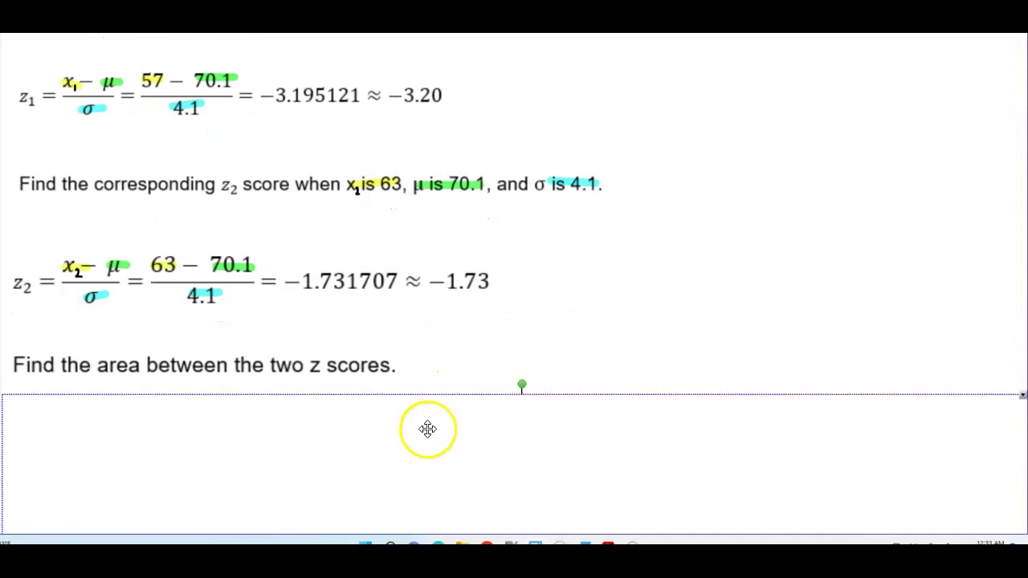
Step: Handwrite P(-3.20 ≤ x ≤ -1.73) = in the blank area beside the z₂ calculation
click(454, 362)
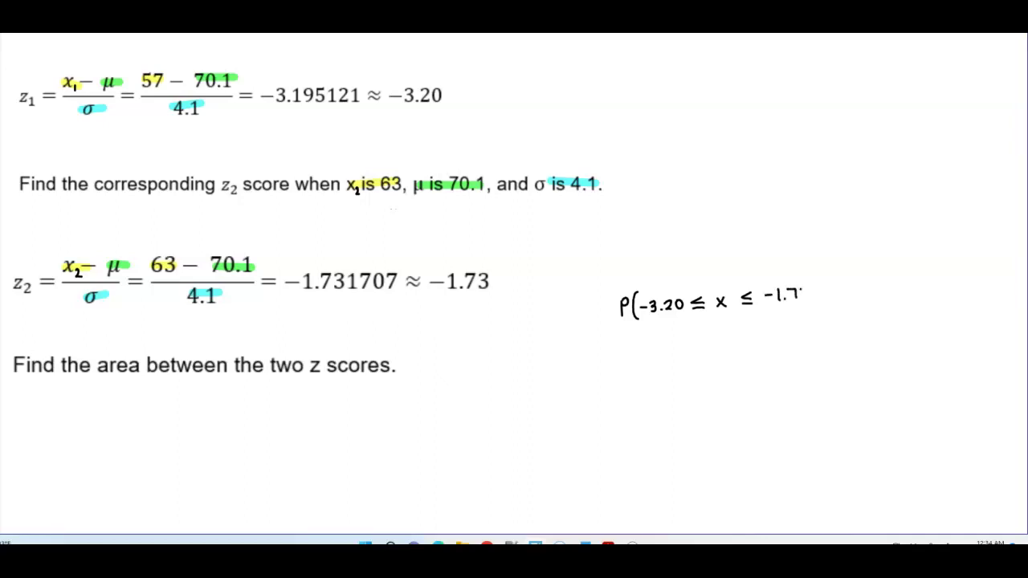
drag(812, 283, 813, 304)
Step: Switch to StatCrunch, open the Normal calculator and move its window up so it is fully in view
mouse_move(486, 544)
click(522, 510)
drag(475, 43, 418, 41)
click(236, 146)
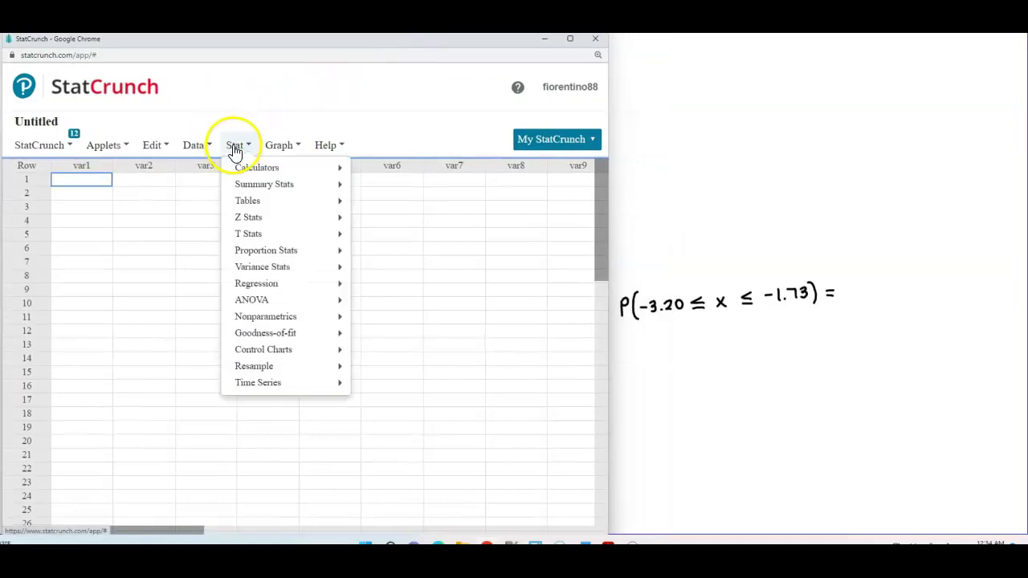
mouse_move(255, 167)
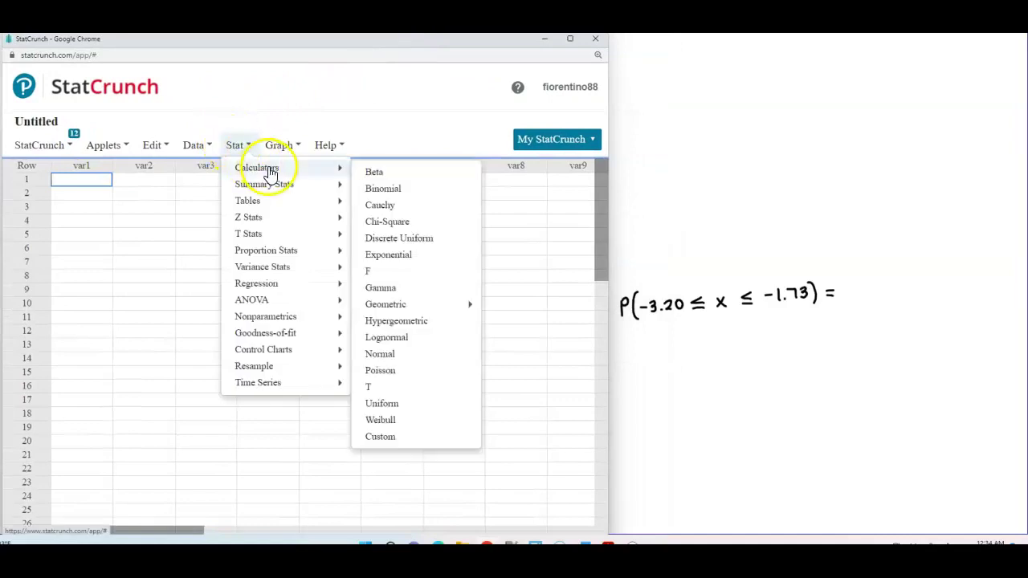
click(387, 354)
drag(317, 187, 399, 87)
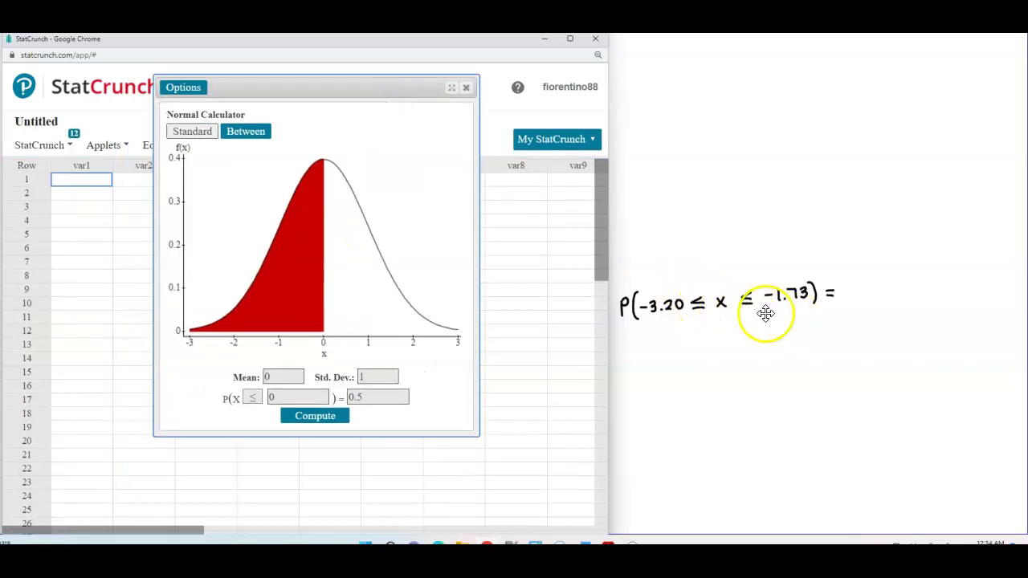
Step: Compute the Normal probability between -3.20 and -1.73 using the calculator's Between mode
click(264, 138)
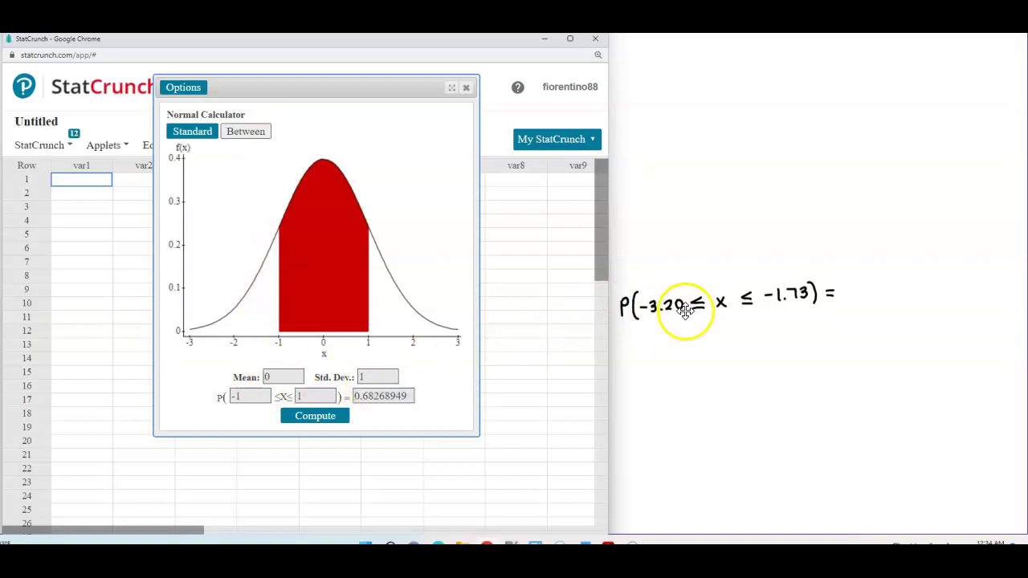
drag(252, 395, 232, 396)
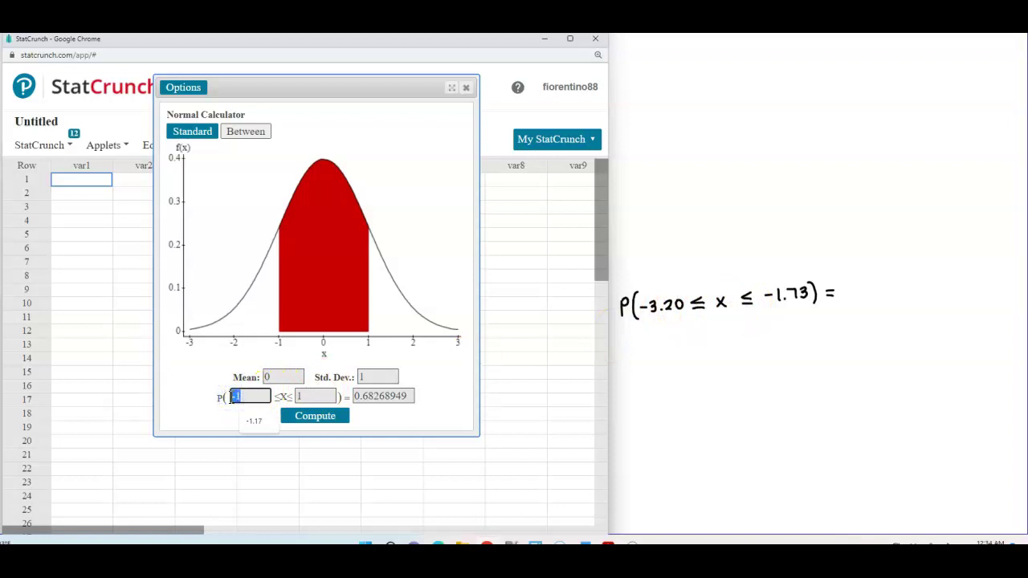
text(-3.2)
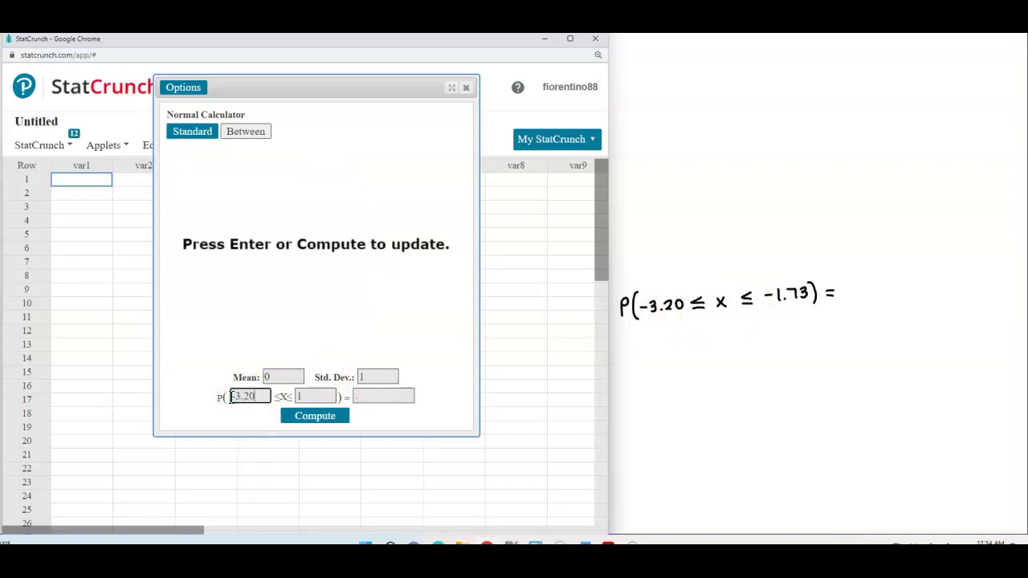
double_click(299, 395)
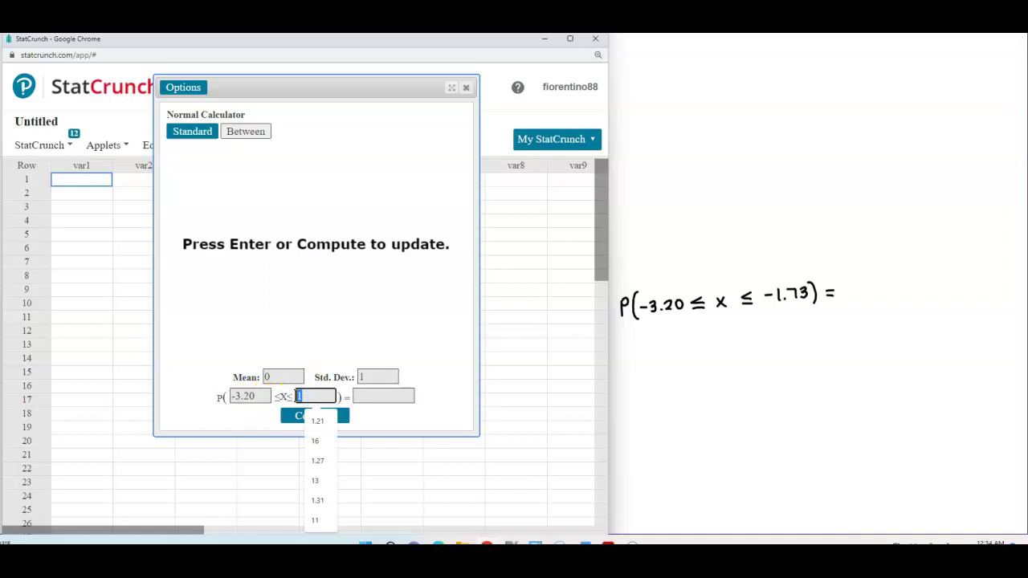
text(-1.7)
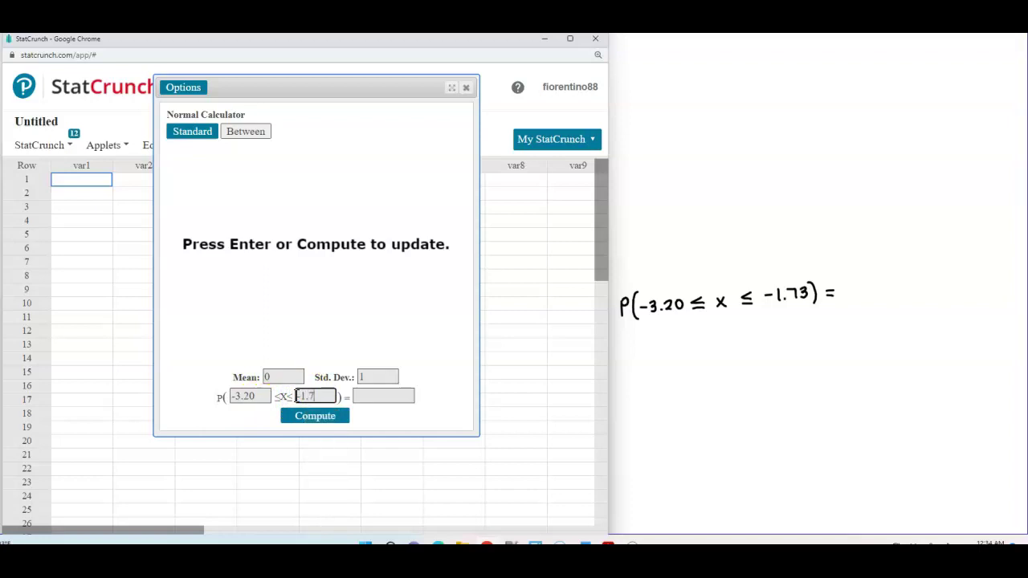
text(3)
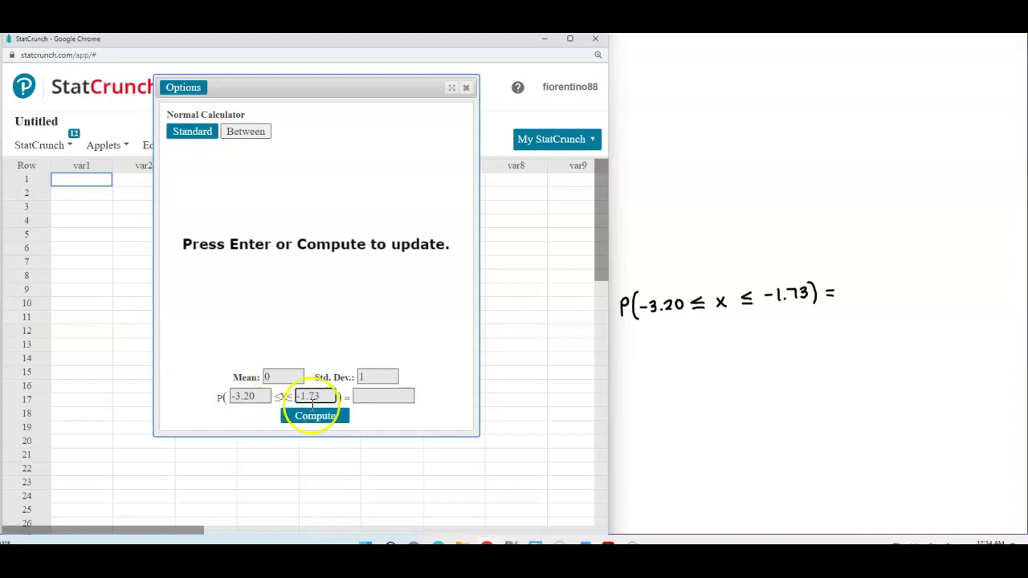
click(313, 416)
Step: Capture the calculator's graph, parameters and result as a rectangular screenshot and insert it on the whiteboard page
click(632, 543)
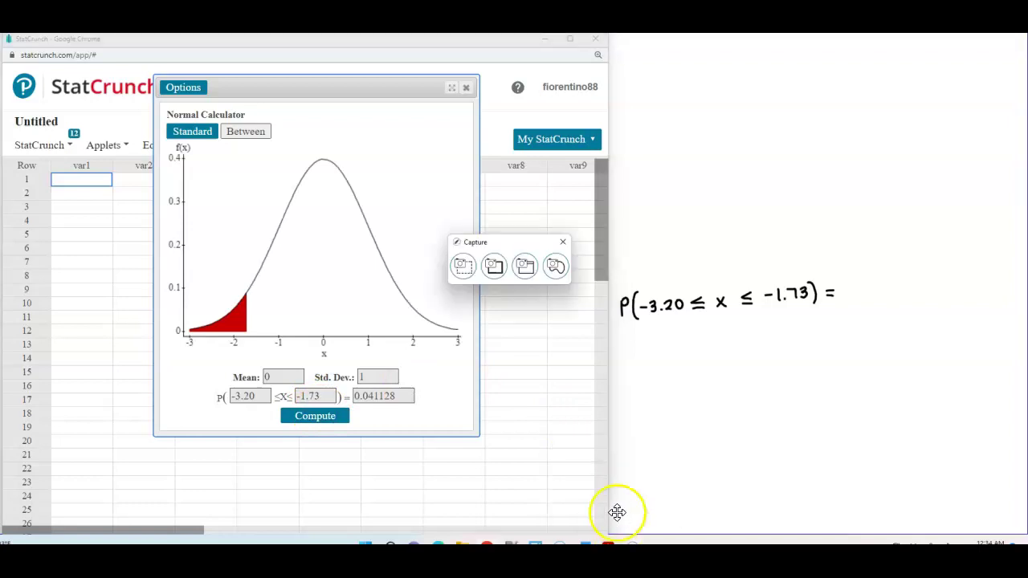
click(467, 268)
drag(164, 140, 474, 414)
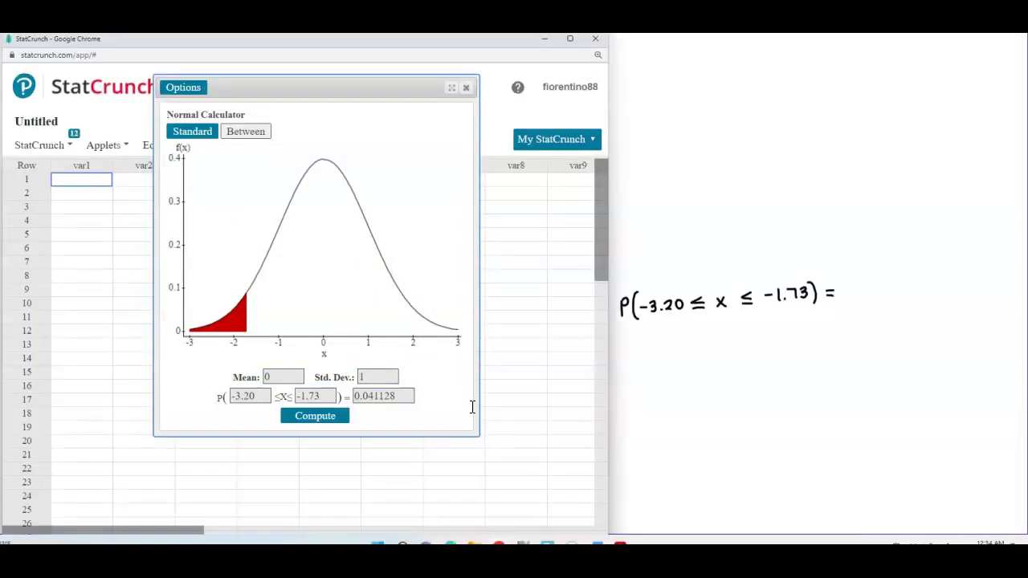
click(479, 299)
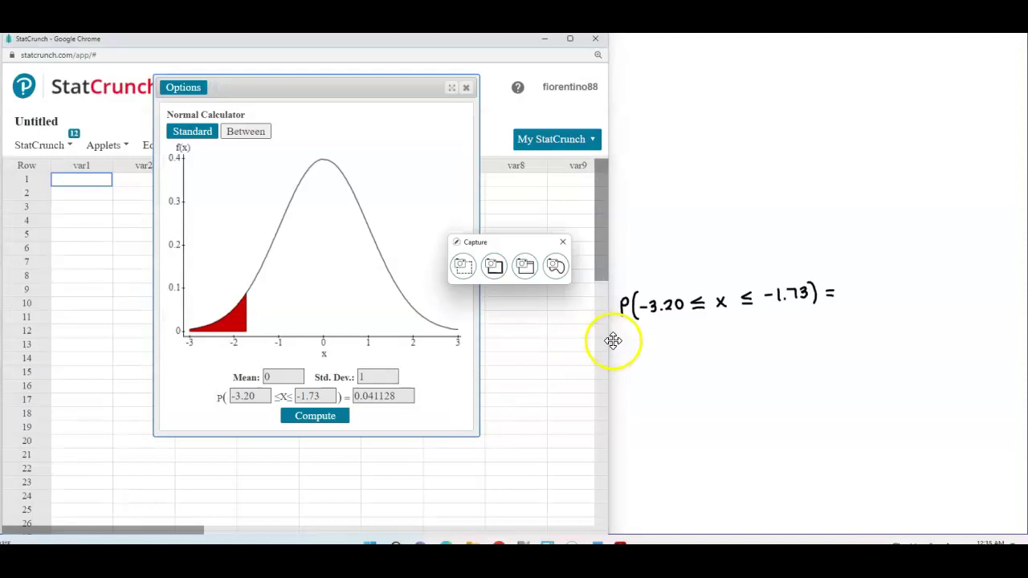
click(663, 390)
Step: Shrink the captured graph and place it beside the z₁ and z₂ calculations, above the handwritten probability expression
drag(651, 383, 673, 256)
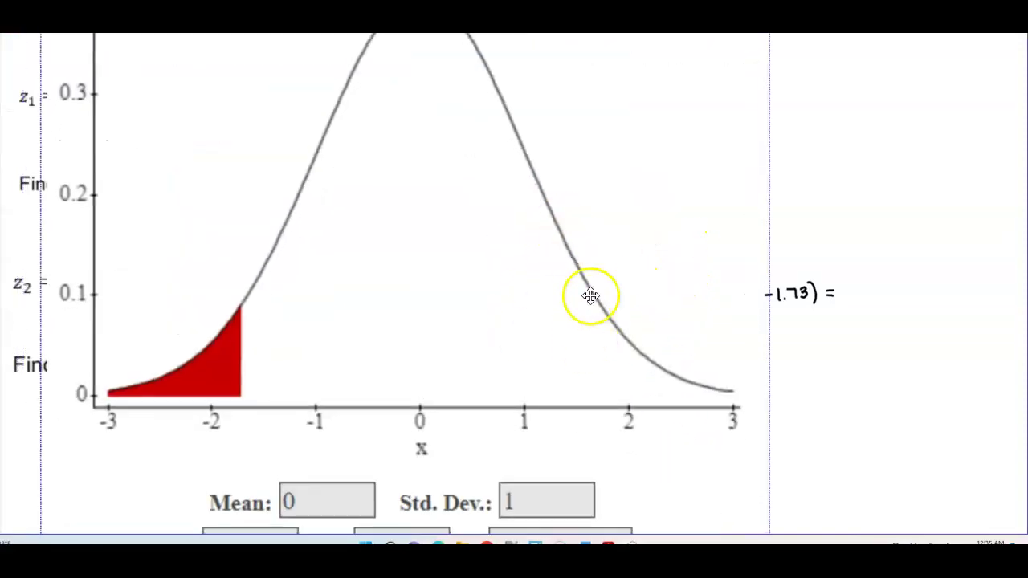
drag(637, 399, 641, 372)
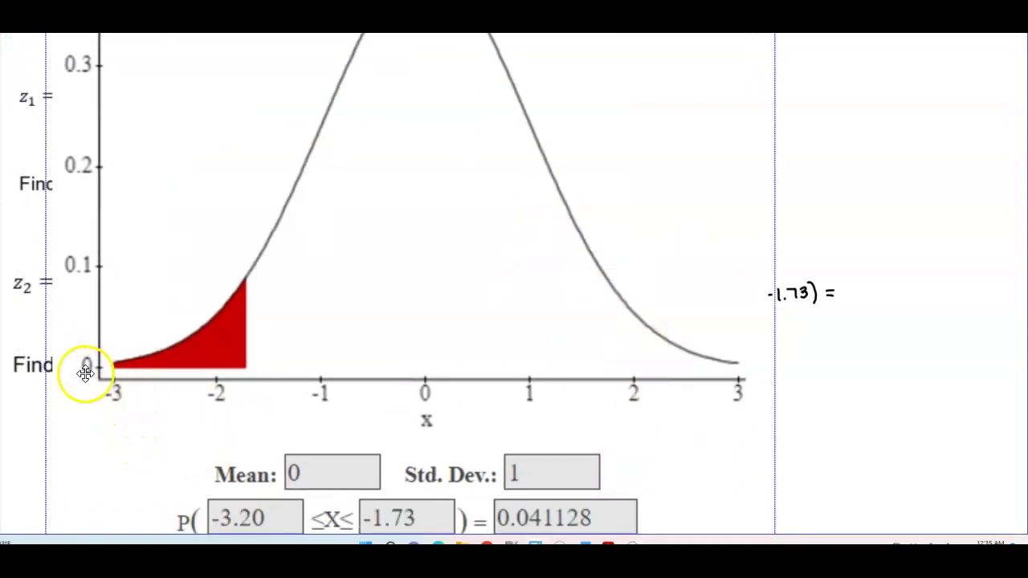
drag(393, 452, 384, 312)
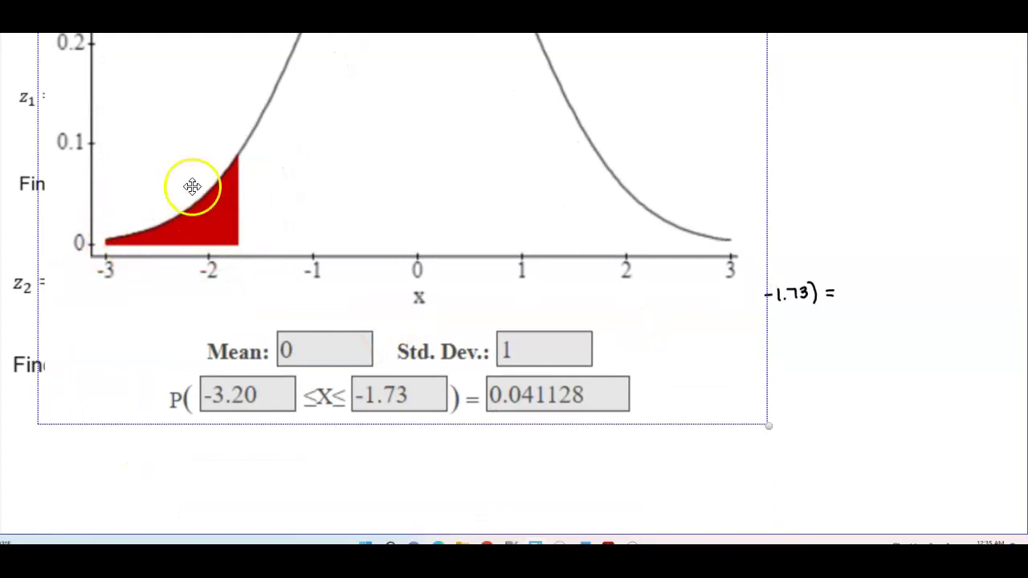
drag(769, 426, 572, 286)
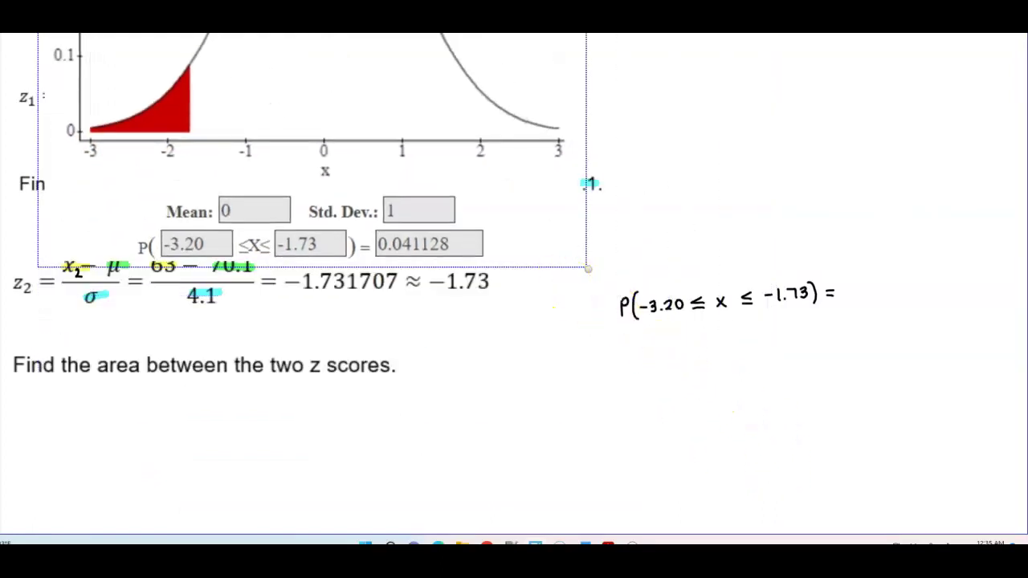
drag(516, 229, 521, 259)
scroll(504, 264, up, 2)
drag(453, 263, 624, 275)
drag(676, 436, 573, 345)
drag(481, 294, 840, 314)
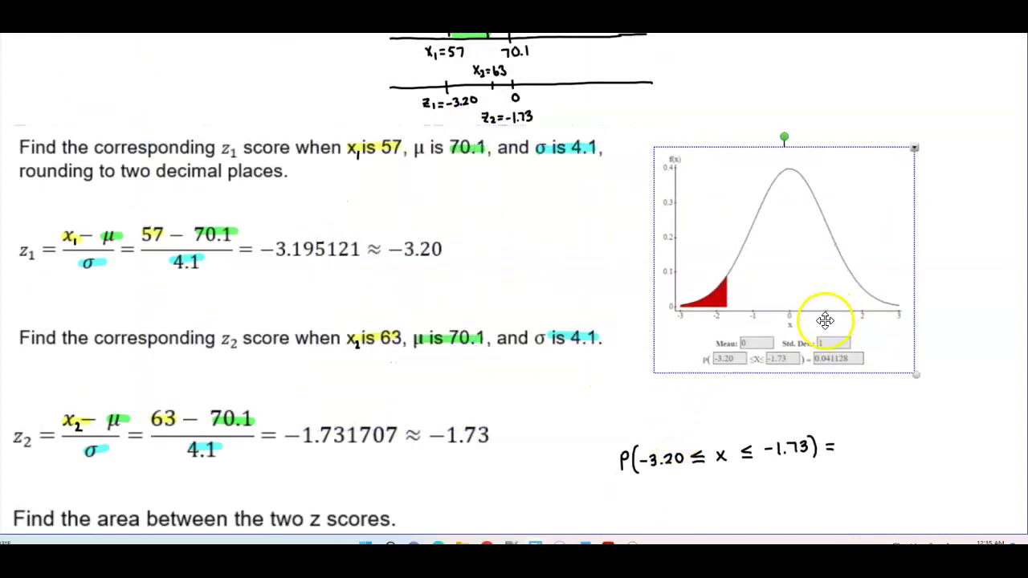
Step: Handwrite 0.0411 as the result after the P(-3.20 ≤ x ≤ -1.73) = expression
scroll(828, 342, down, 2)
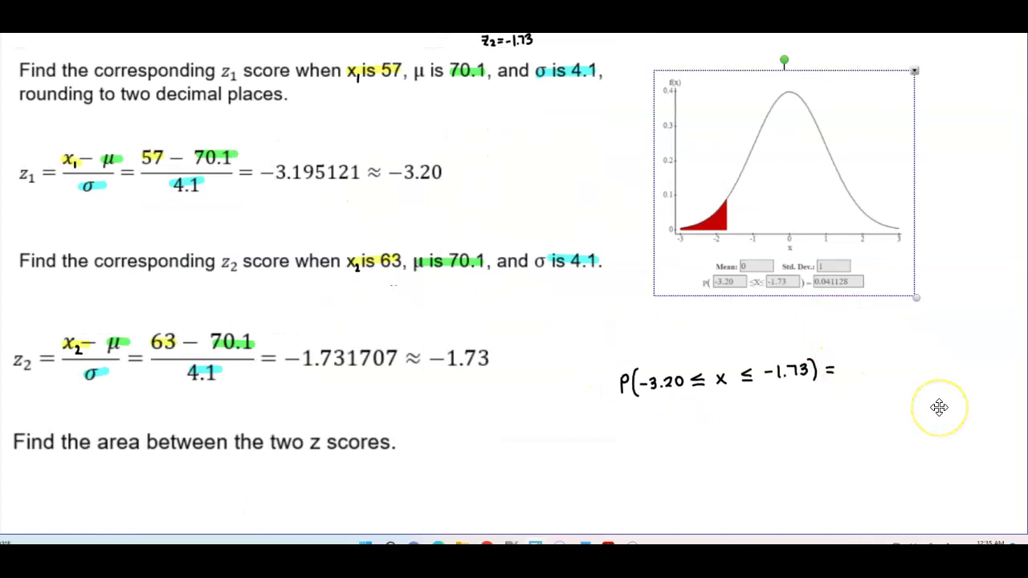
drag(856, 363, 853, 370)
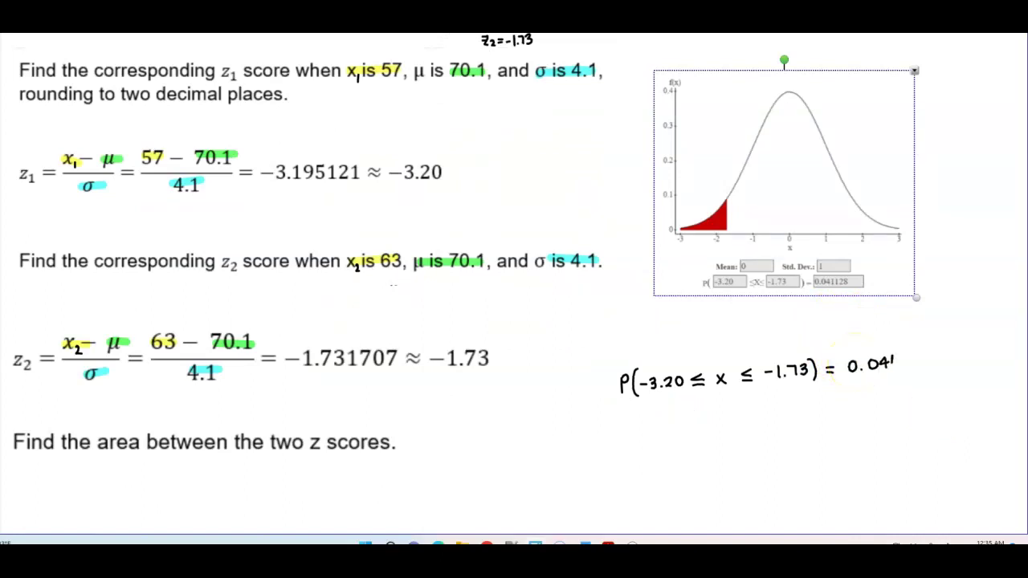
scroll(480, 348, down, 4)
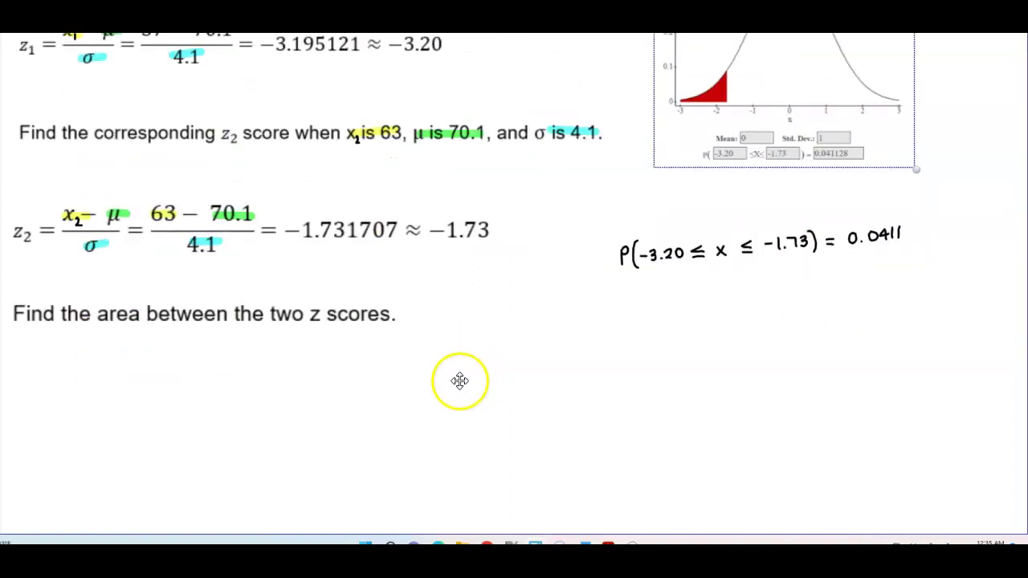
Step: Lower the white cover to reveal the solution lines giving the shaded area 0.0411 and the percentage 4.11%
click(328, 314)
drag(319, 275, 314, 331)
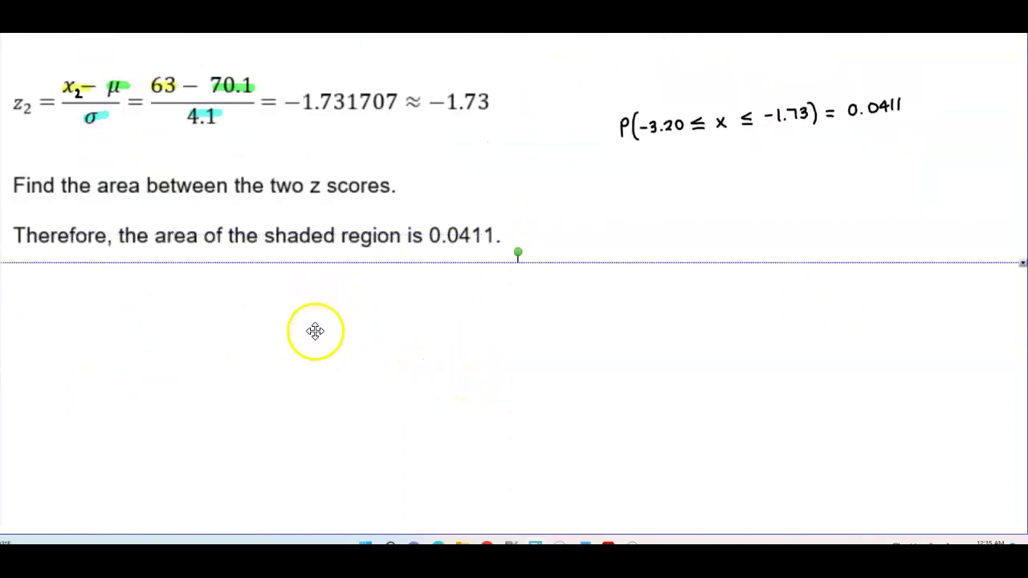
drag(377, 281, 404, 342)
click(363, 328)
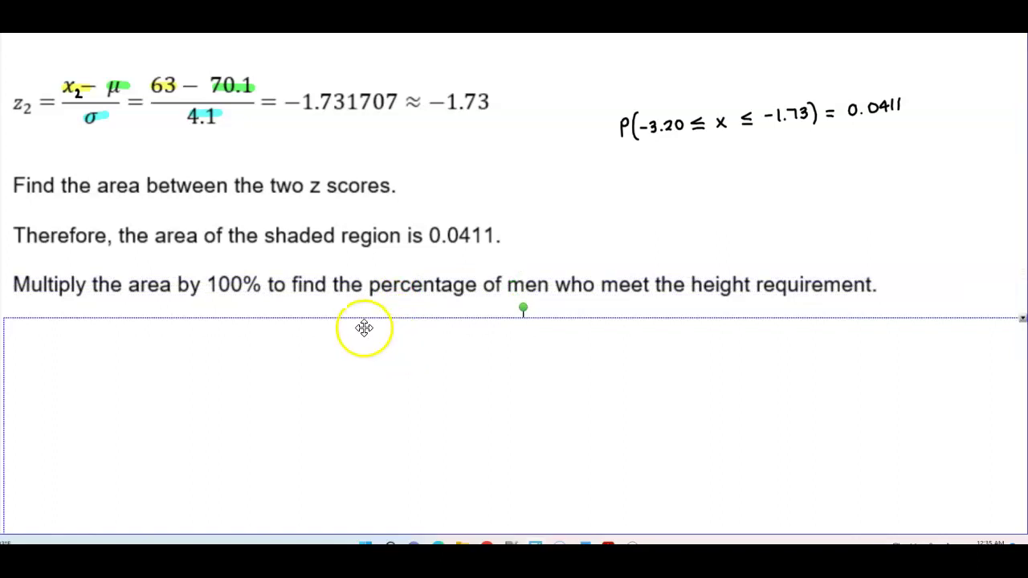
click(380, 327)
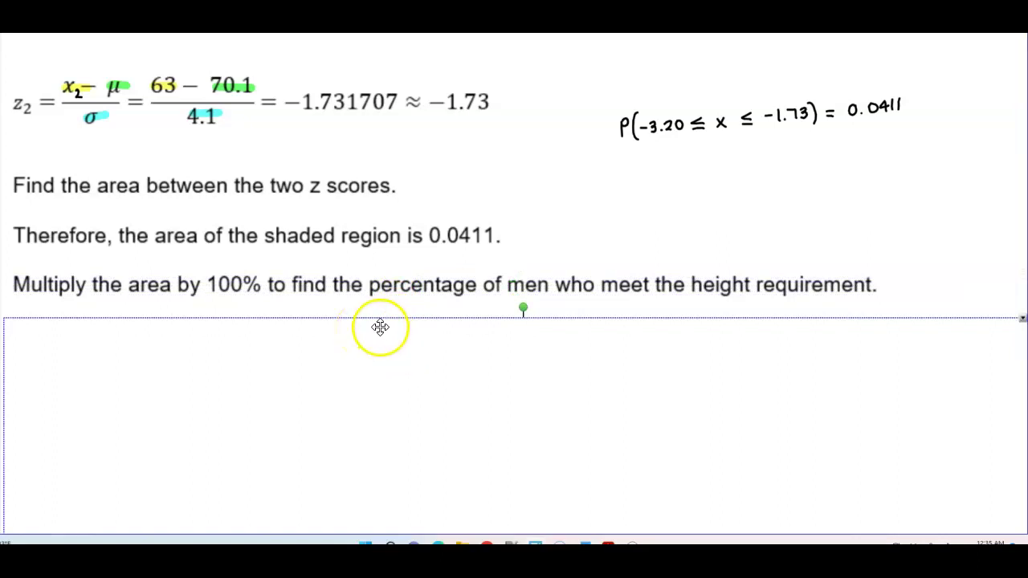
click(383, 327)
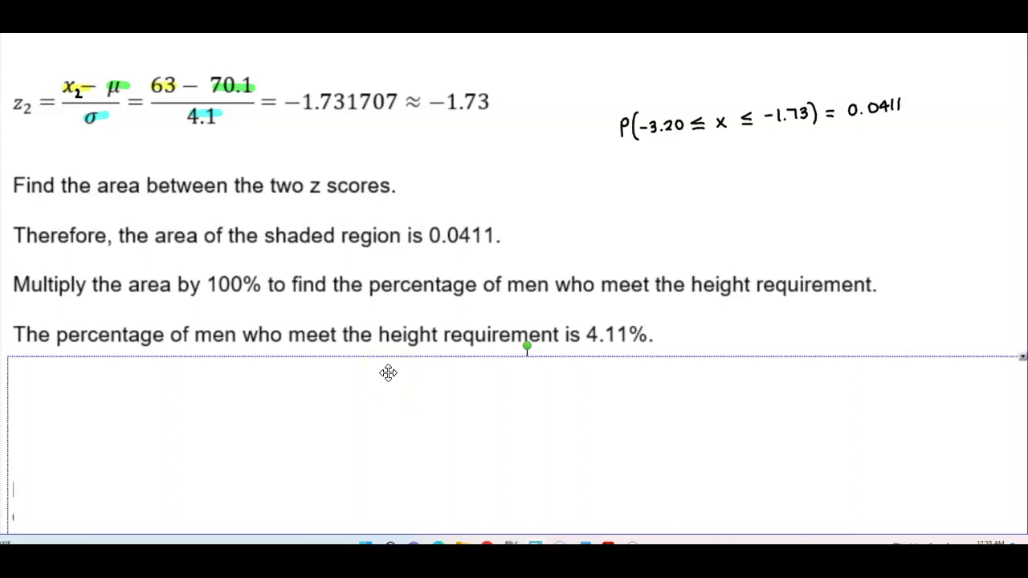
Step: Reveal the concluding sentence about most of the characters likely being women by moving the white cover down
scroll(388, 376, down, 3)
click(369, 264)
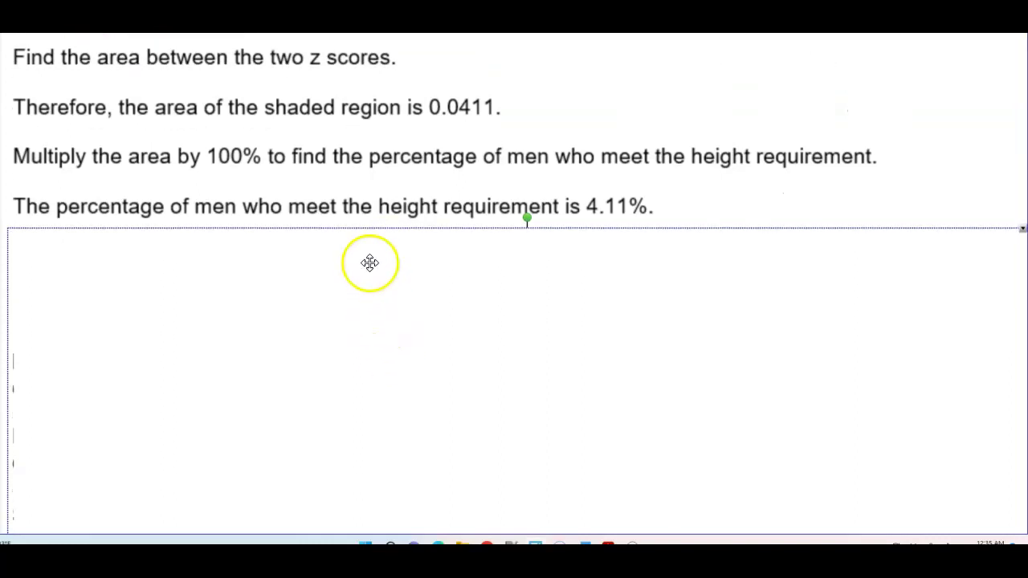
drag(372, 325, 363, 328)
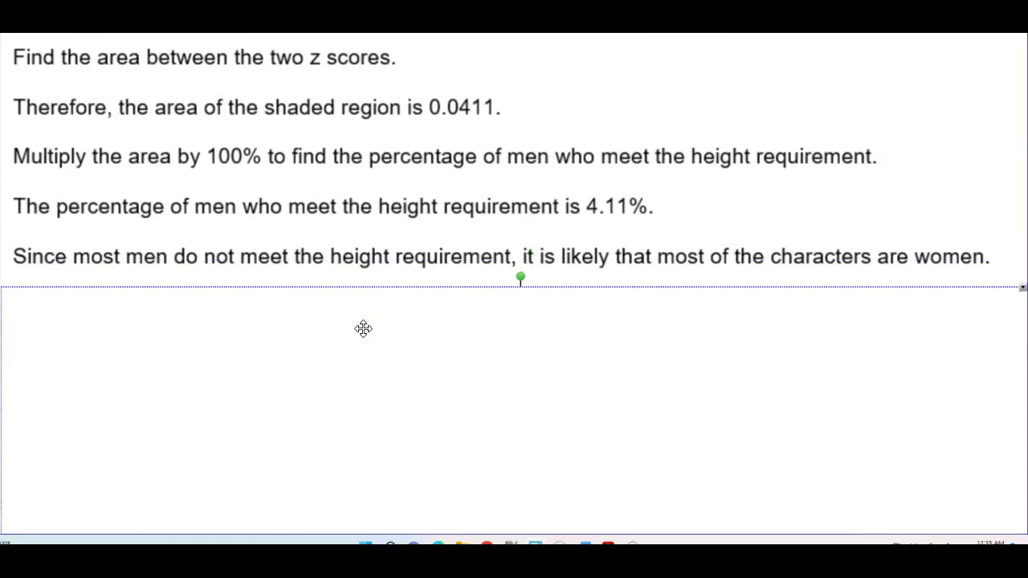
scroll(362, 333, down, 2)
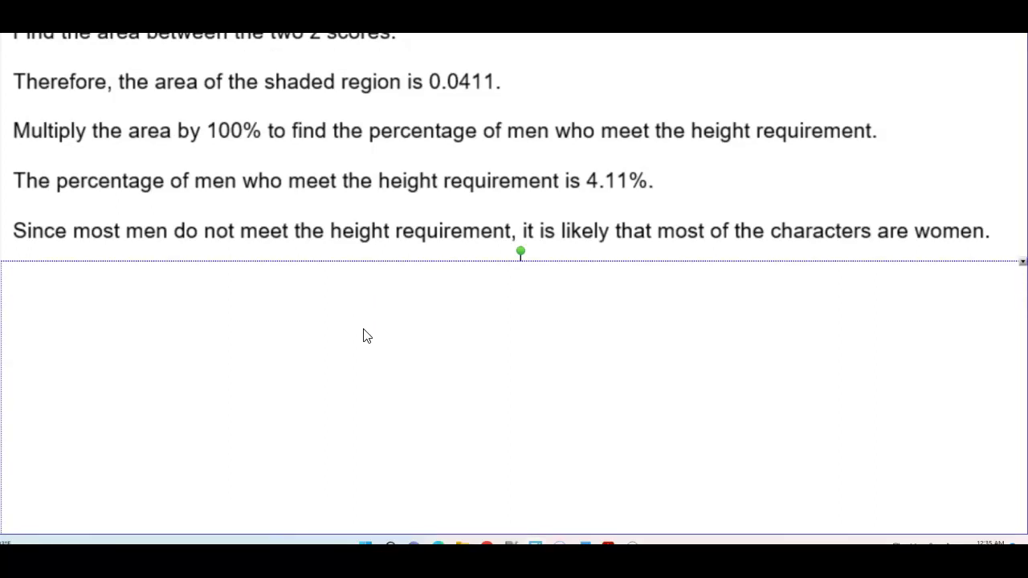
Step: Uncover the part b question about the new height requirements and the instruction to sketch a normal distribution curve
drag(362, 335, 370, 374)
scroll(371, 383, down, 1)
scroll(372, 383, down, 1)
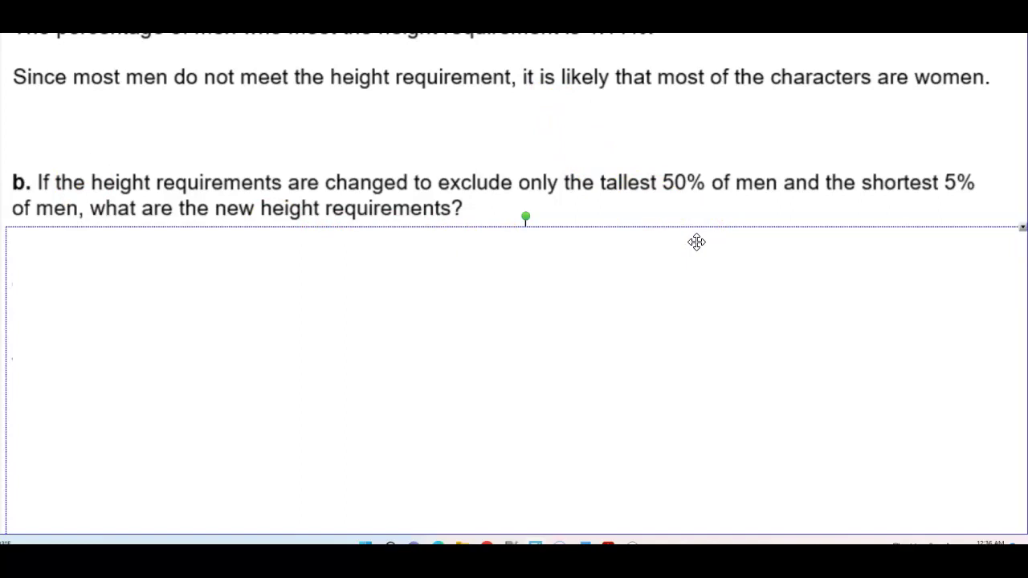
mouse_move(484, 241)
mouse_down()
mouse_move(474, 282)
mouse_move(481, 342)
mouse_up()
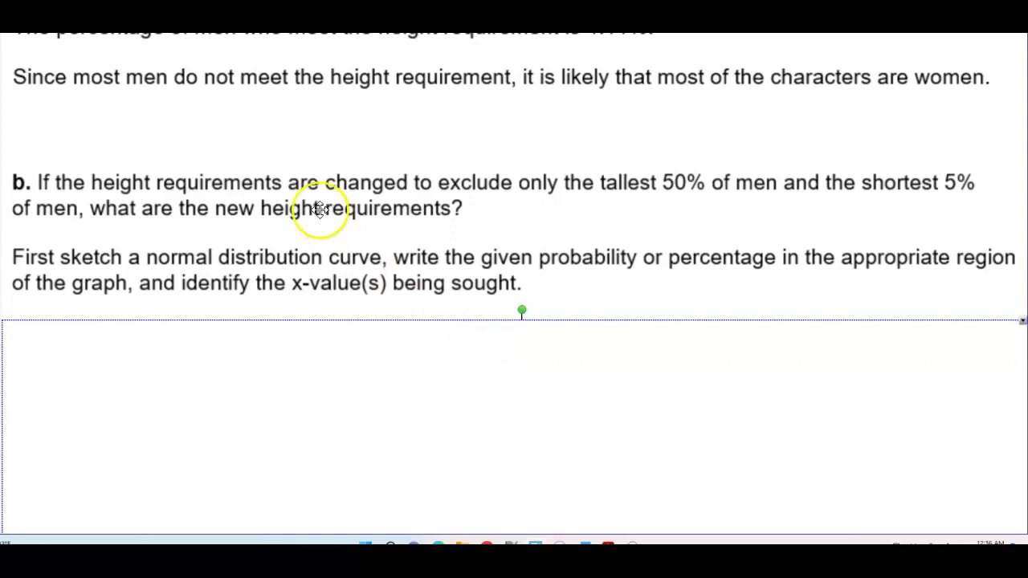
scroll(322, 217, down, 1)
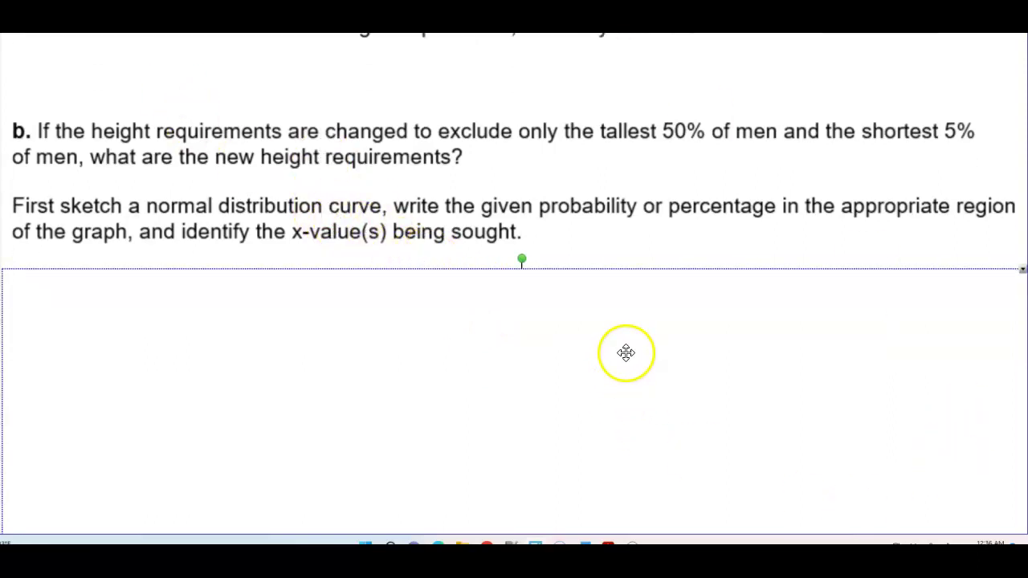
Step: Uncover the explanation about excluding the tallest 50% and shortest 5% and shading the area in between
drag(646, 296, 646, 317)
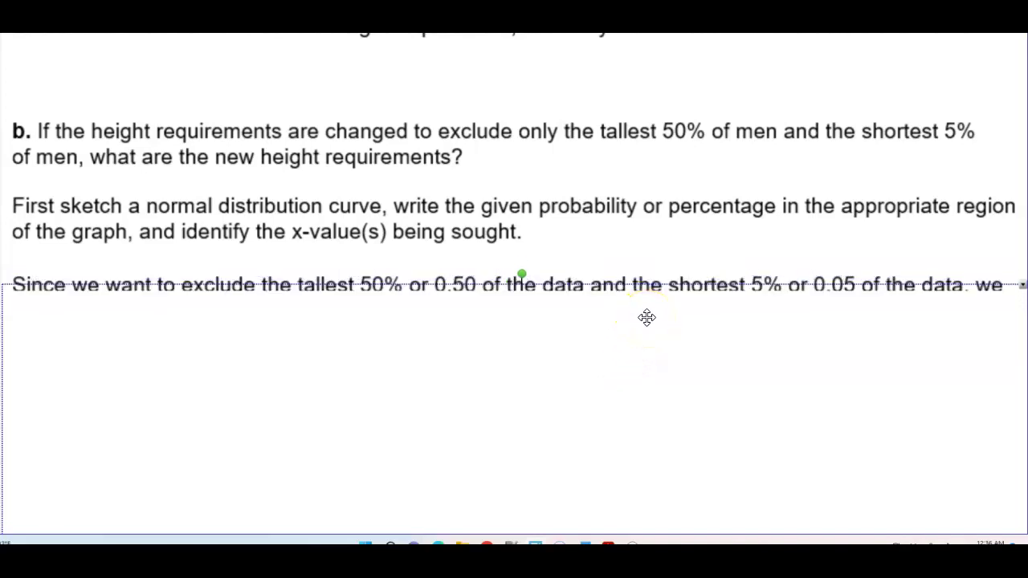
drag(646, 319, 635, 361)
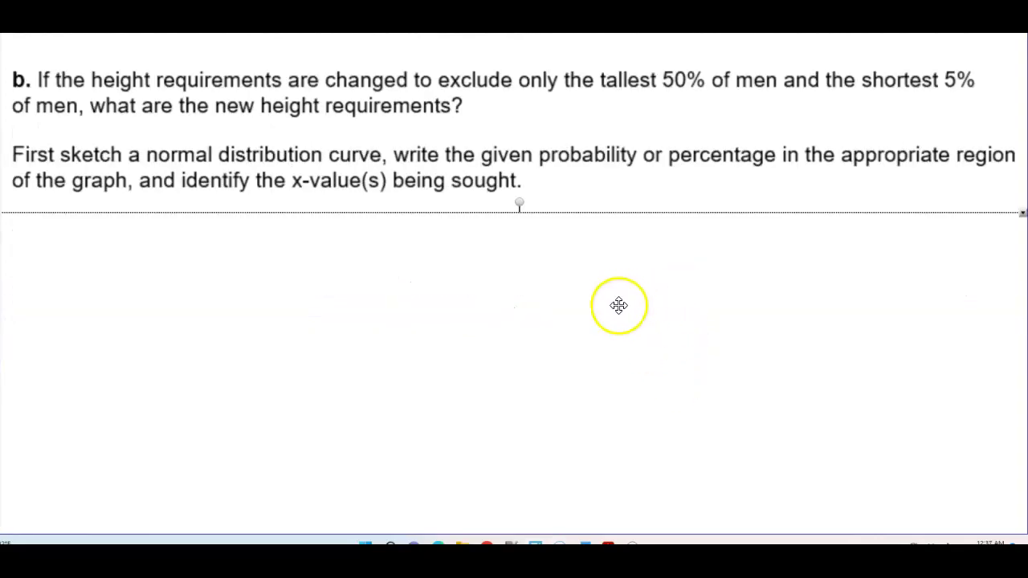
drag(567, 248, 572, 364)
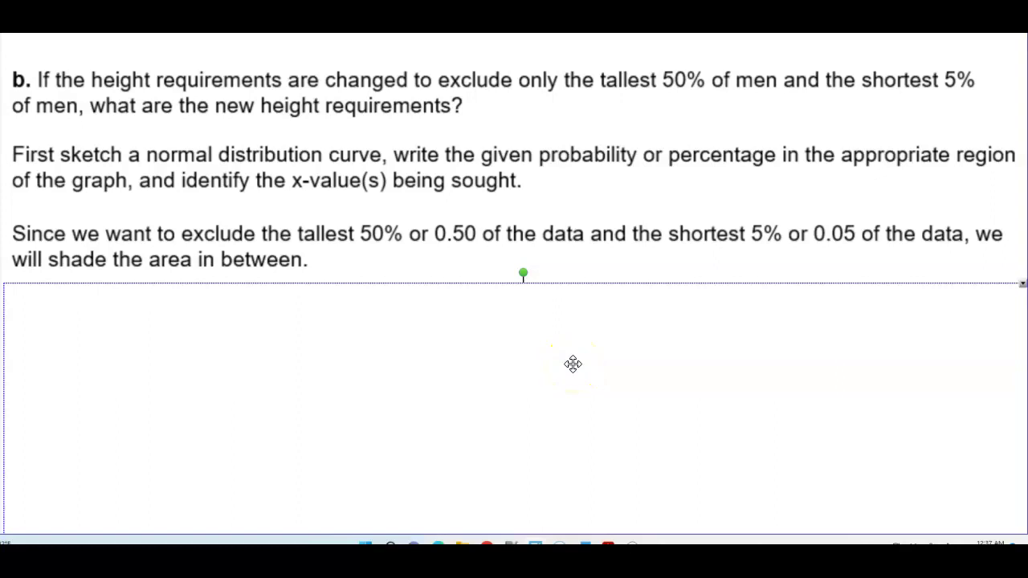
Step: Clear space below the explanation and sketch the shaded normal curve with x₁ and x₂ above a z-axis marked z₁ and z₂
click(525, 314)
click(528, 316)
drag(860, 304, 859, 486)
scroll(796, 424, down, 2)
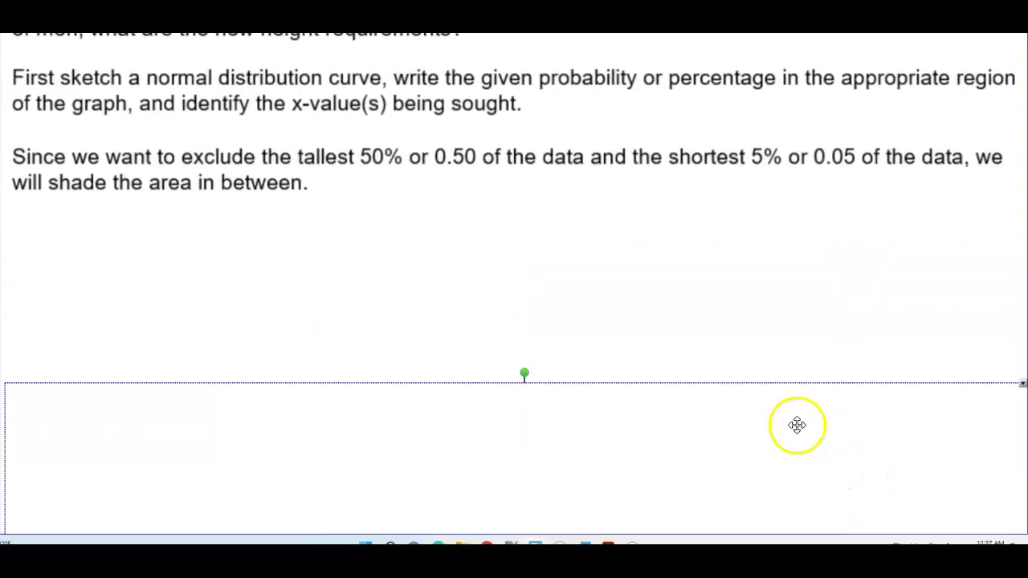
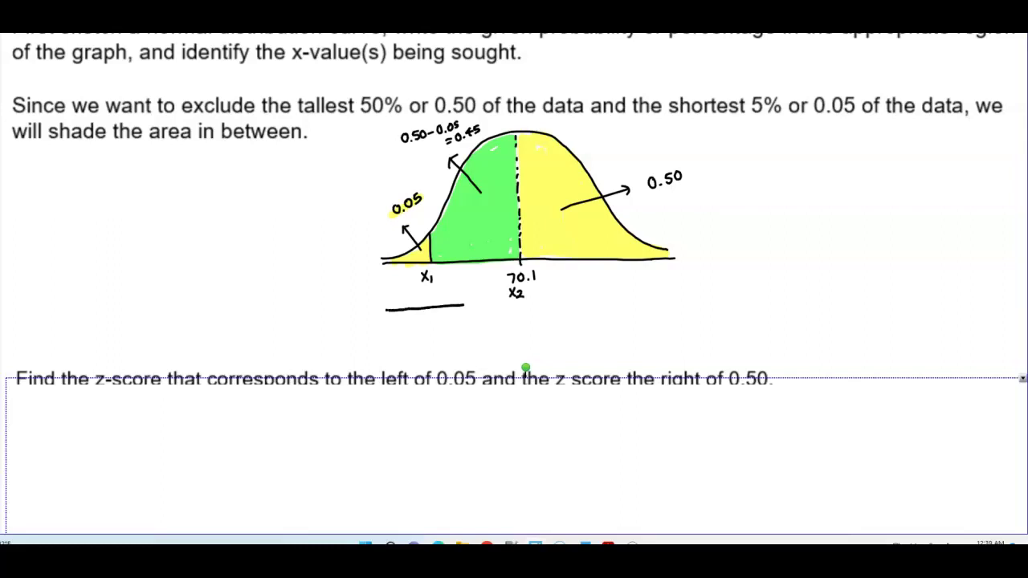
drag(666, 297, 678, 297)
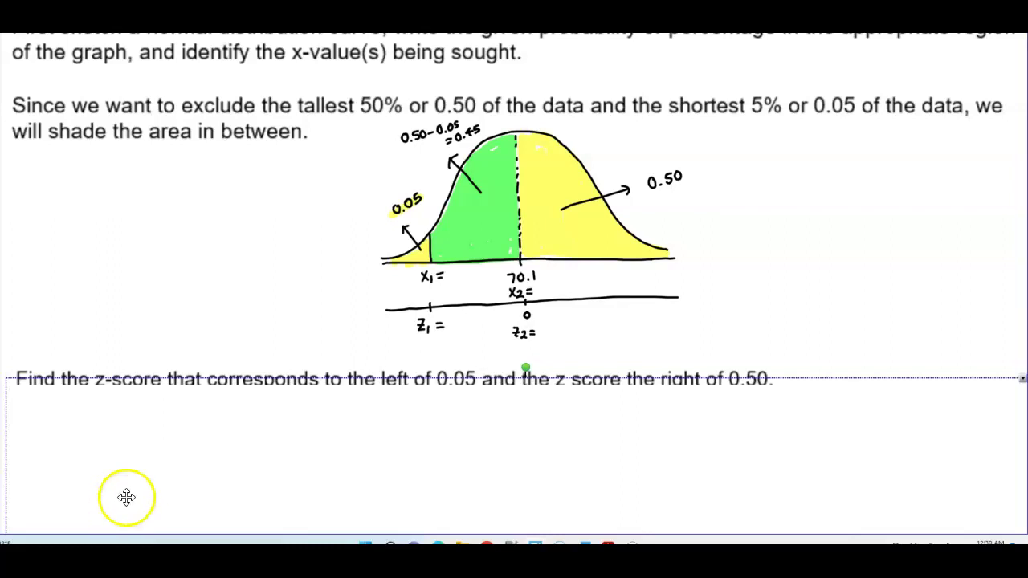
Step: Uncover the sentence defining z₁ and z₂ below the sketch, leaving a small gap, and deselect the cover
drag(160, 436, 158, 475)
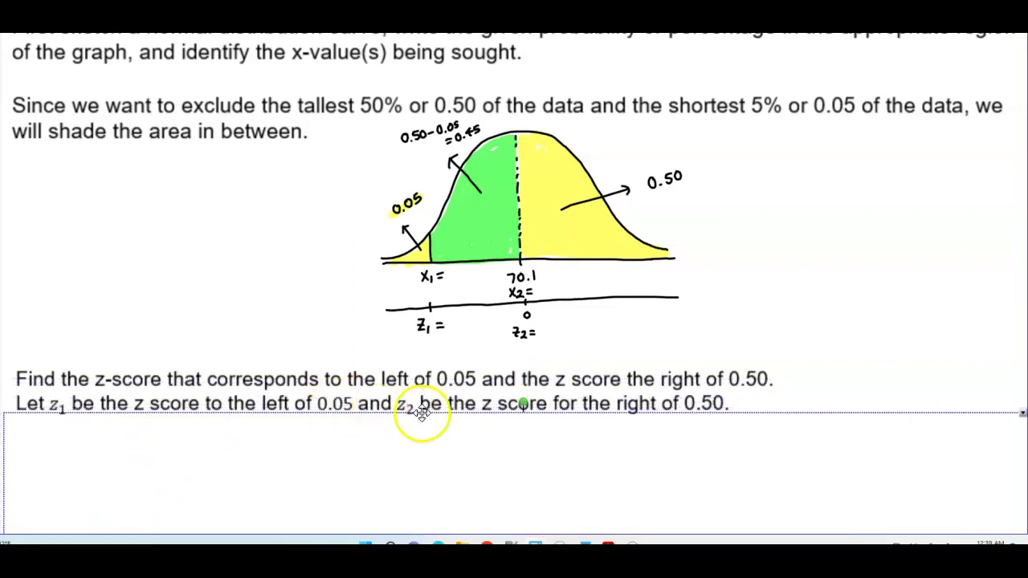
scroll(610, 435, down, 1)
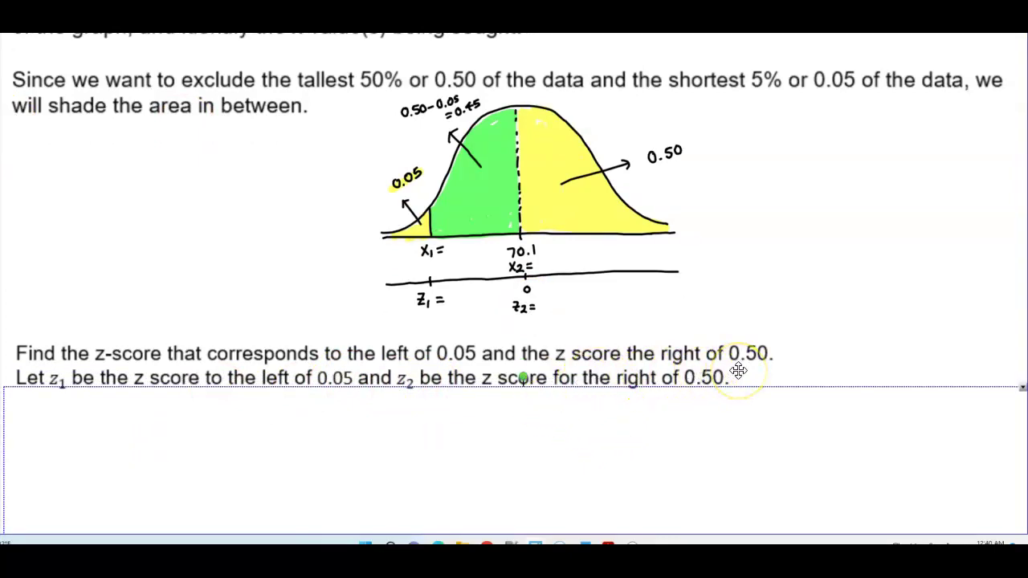
drag(303, 416, 303, 429)
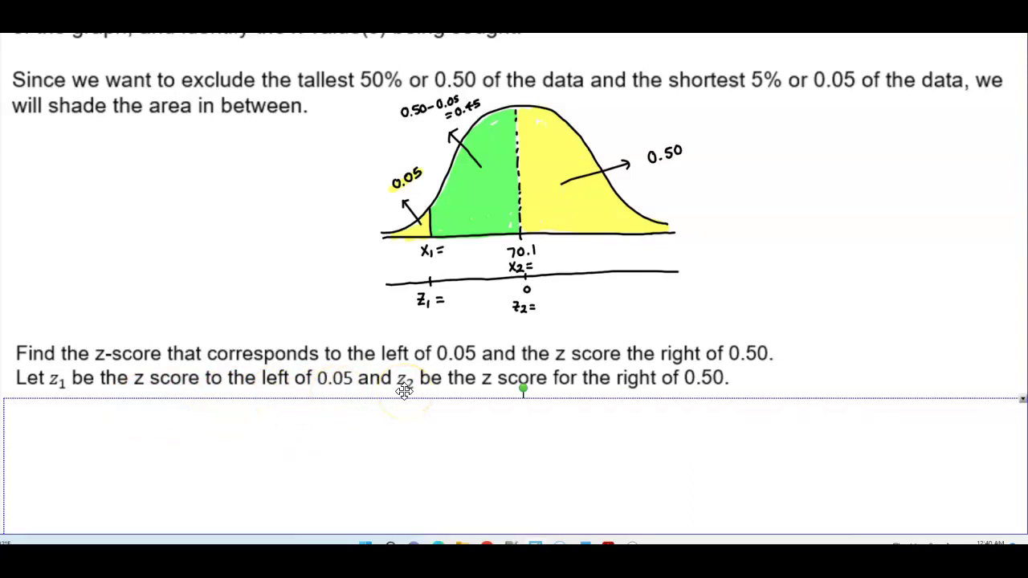
mouse_move(454, 406)
mouse_down()
mouse_move(453, 437)
mouse_move(454, 420)
mouse_up()
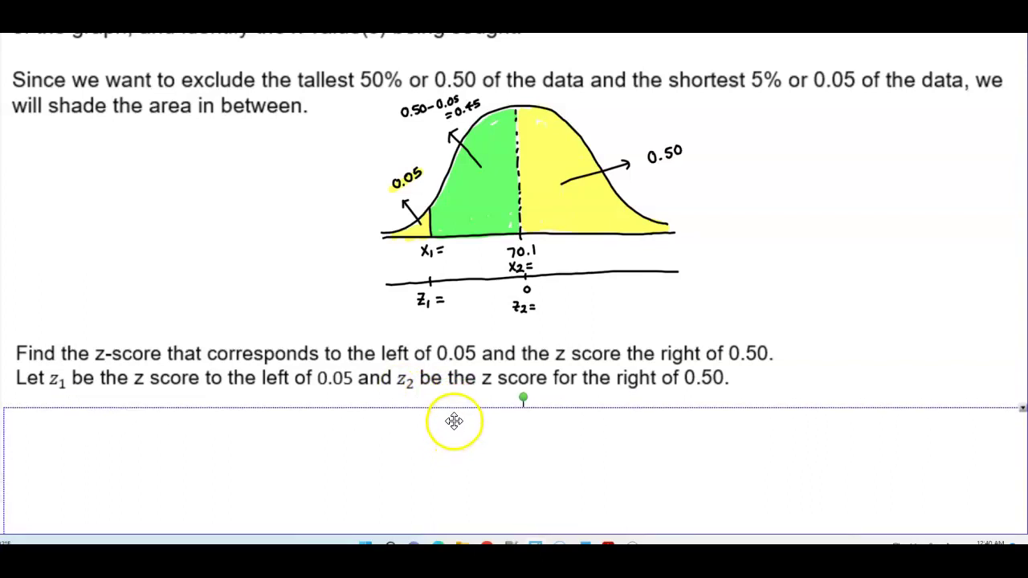
click(791, 391)
click(826, 287)
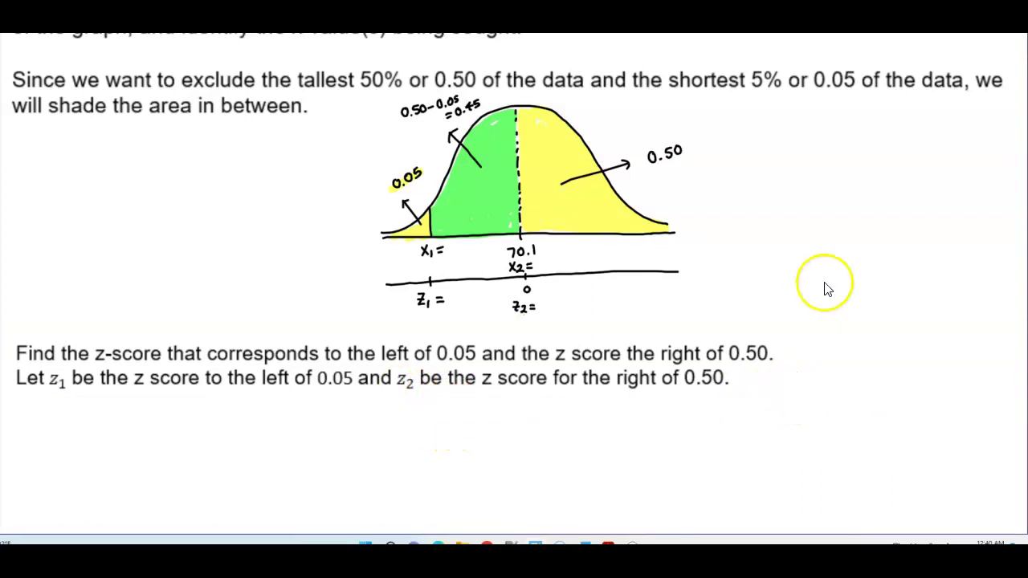
Step: Switch to StatCrunch, refresh the Normal calculator, and compute the z score for a left-tail probability of 0.05
click(533, 520)
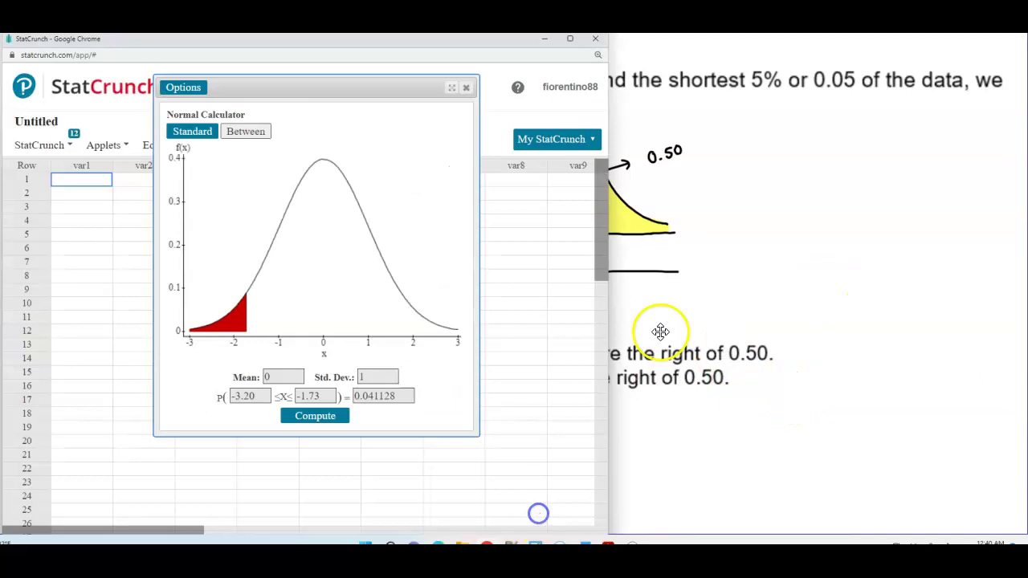
click(191, 90)
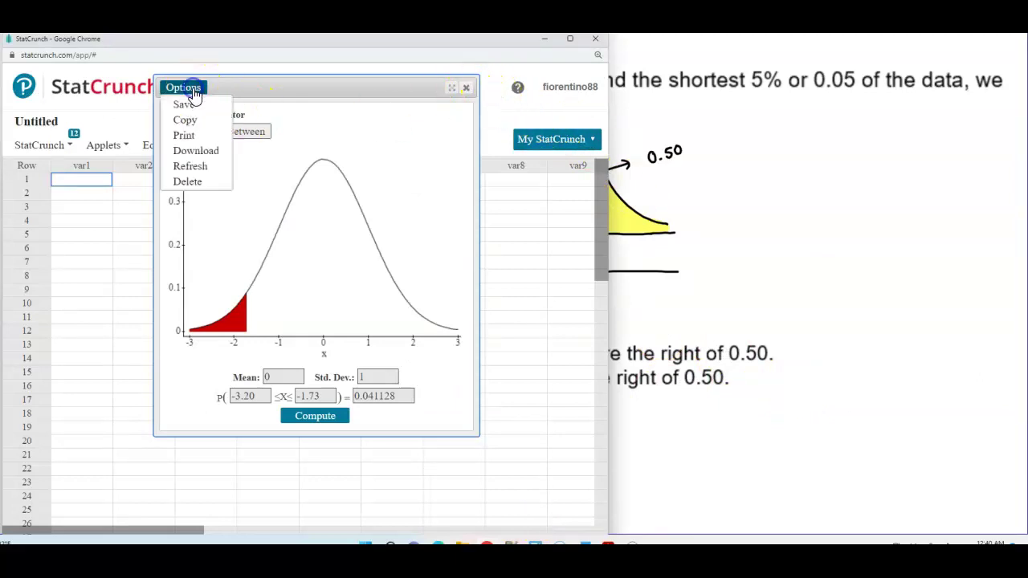
click(192, 165)
drag(270, 45, 351, 37)
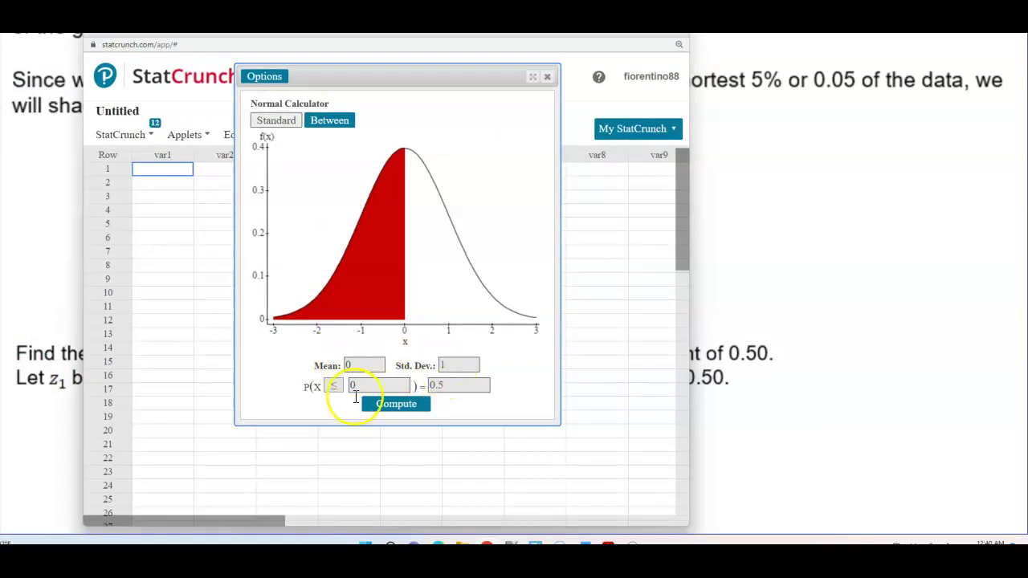
click(443, 388)
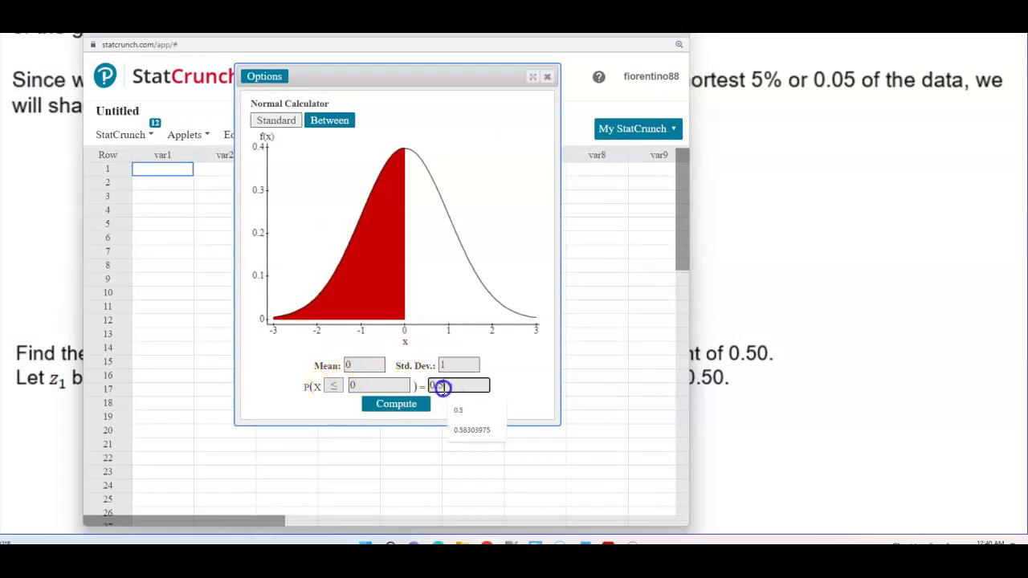
text(0.05)
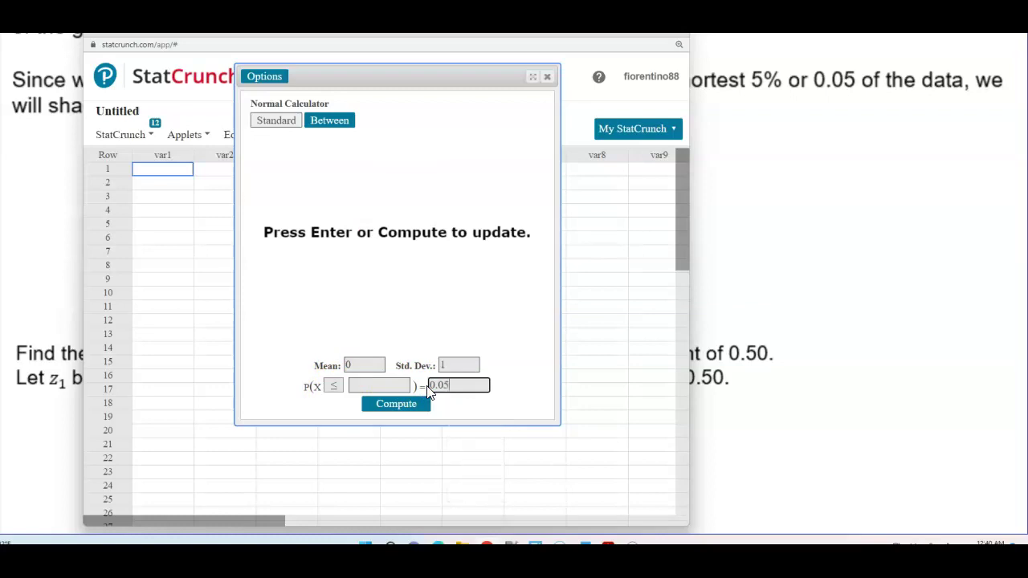
click(406, 405)
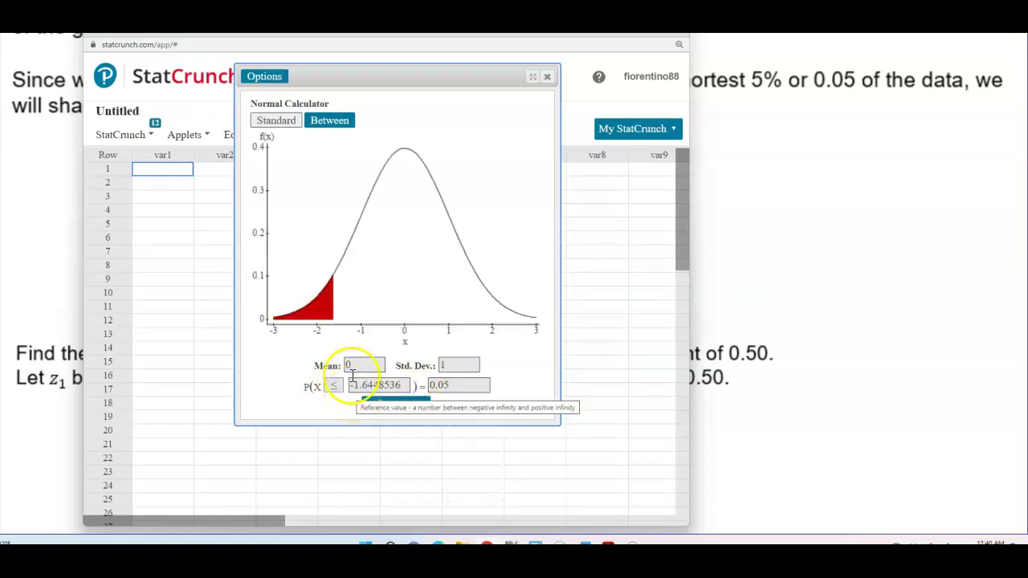
Step: Capture the calculator's graph with its parameters and result as a rectangular screenshot and insert it on the whiteboard page
click(237, 38)
drag(383, 32, 326, 39)
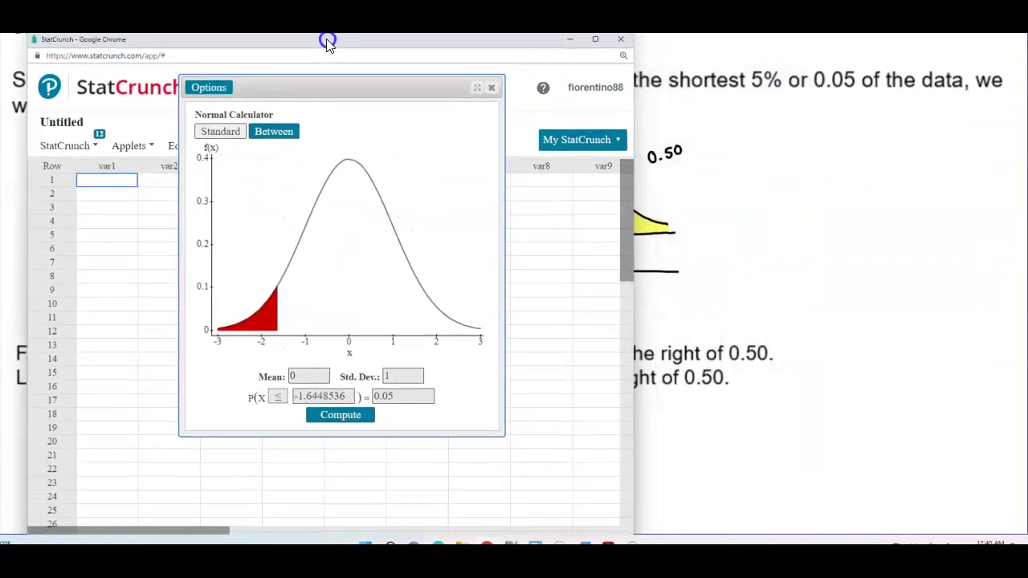
click(632, 543)
click(475, 276)
drag(191, 140, 493, 409)
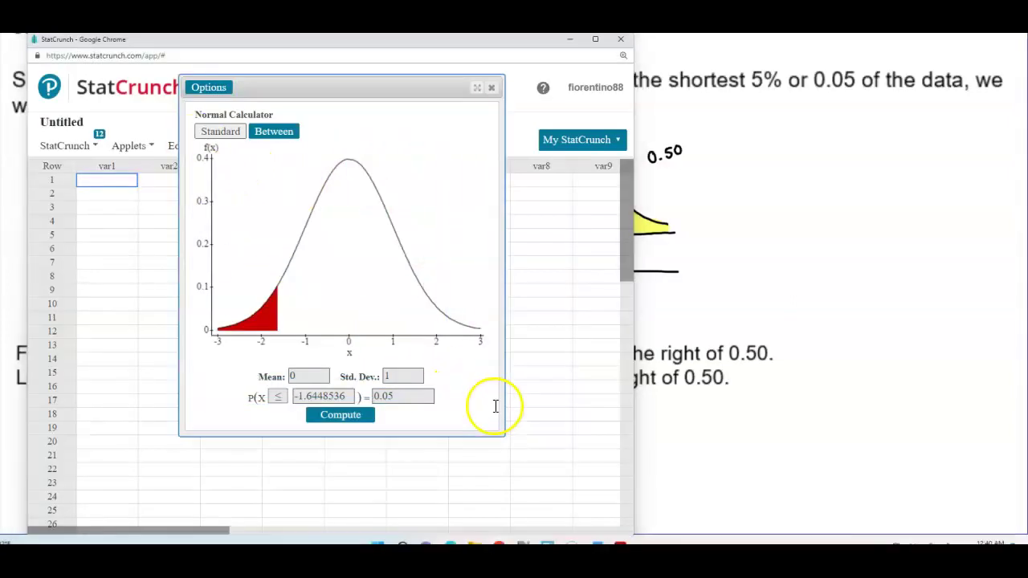
click(529, 294)
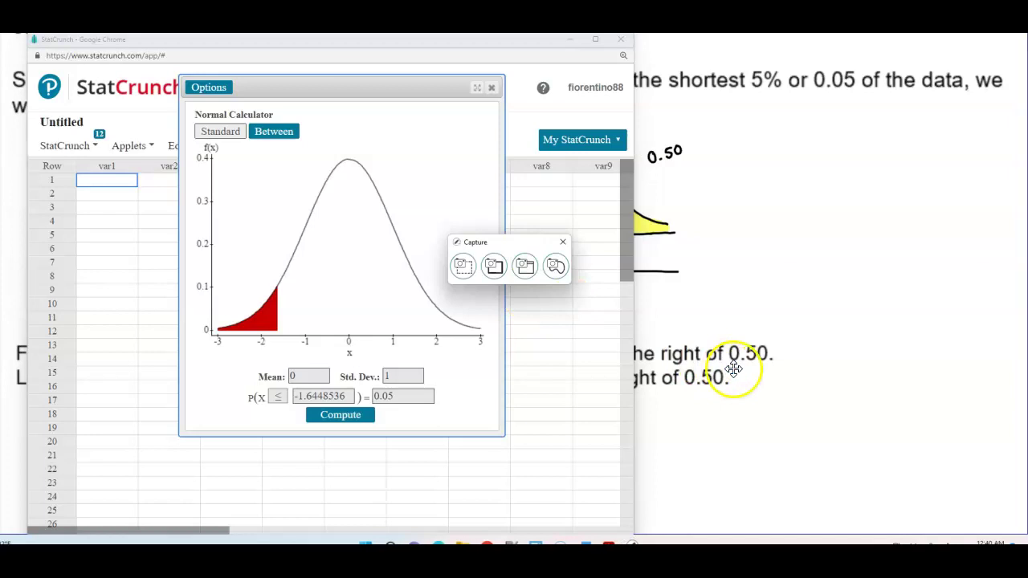
drag(550, 304, 531, 278)
Step: Shrink the captured graph, place it to the left of the sketched curve, and handwrite -1.64 after z₁ =
drag(557, 485, 598, 338)
mouse_move(667, 413)
mouse_down()
mouse_move(558, 330)
mouse_move(413, 275)
mouse_move(394, 280)
mouse_move(464, 365)
mouse_move(482, 353)
mouse_move(270, 153)
mouse_move(307, 190)
mouse_up()
drag(241, 172, 290, 300)
drag(350, 314, 246, 223)
drag(199, 189, 205, 273)
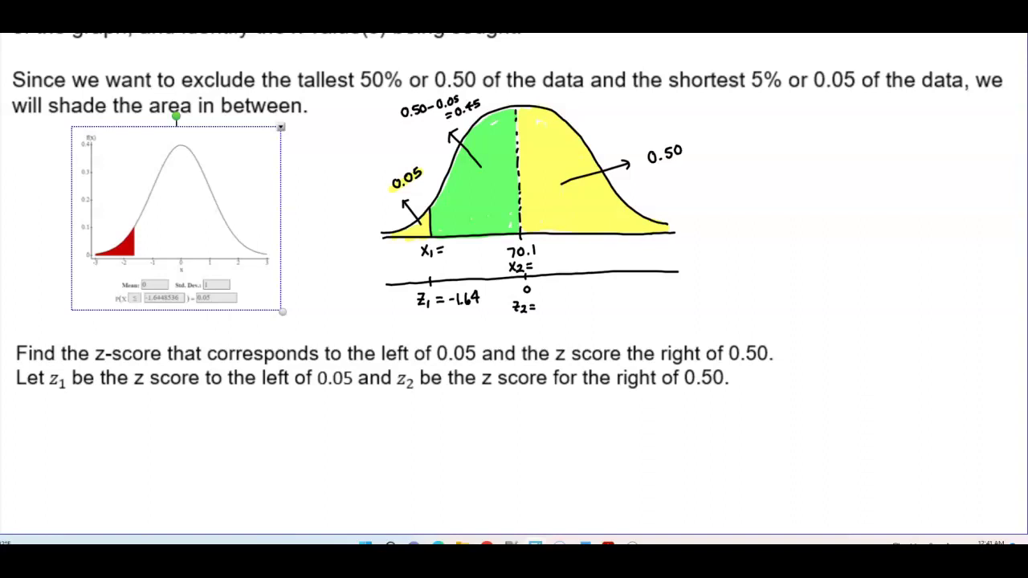
click(774, 308)
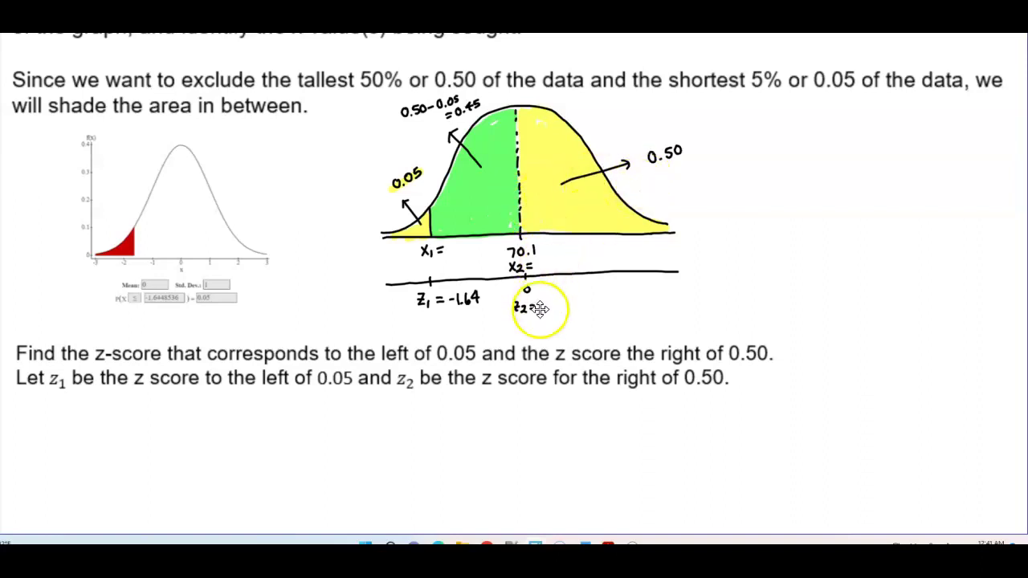
Step: Switch to StatCrunch, refresh the Normal calculator, and compute the z score for a right-tail (≥) probability of 0.50
mouse_move(534, 542)
click(534, 509)
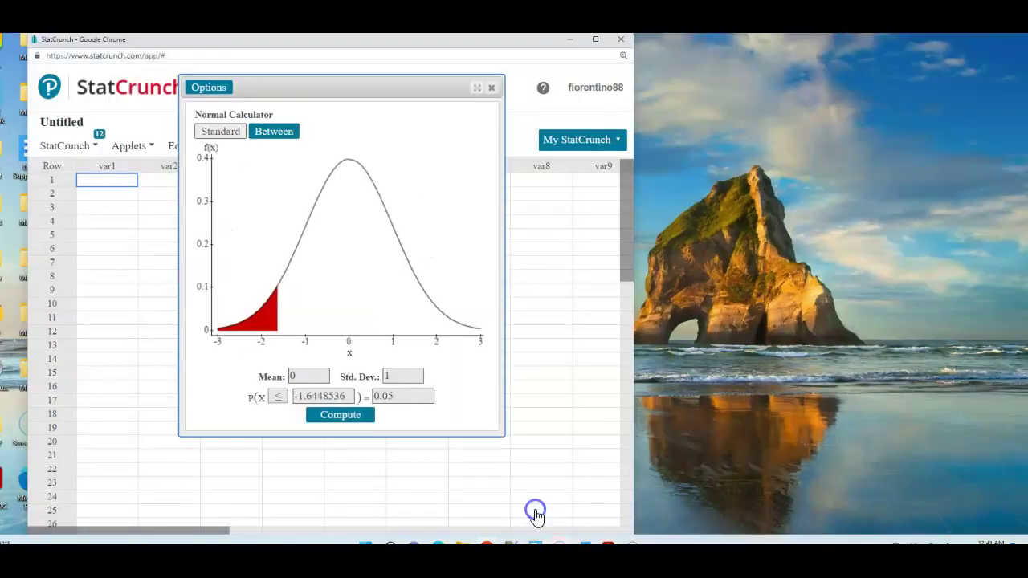
click(210, 90)
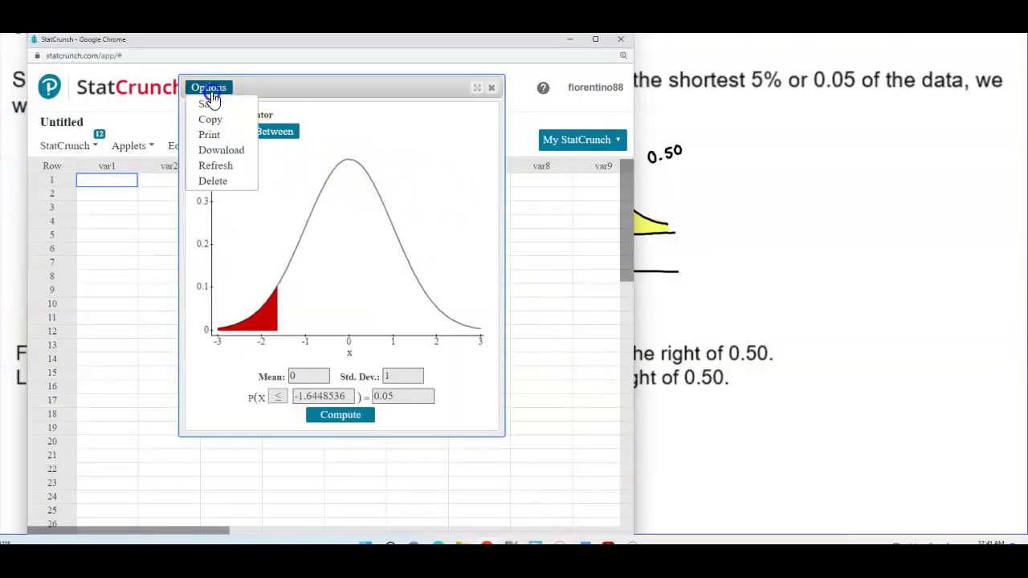
click(217, 165)
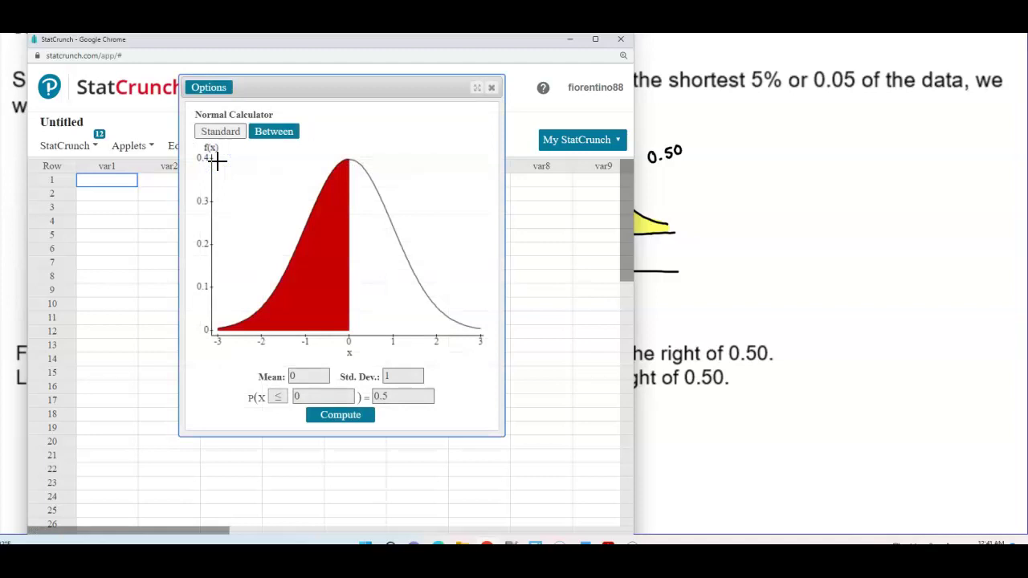
click(276, 397)
click(277, 424)
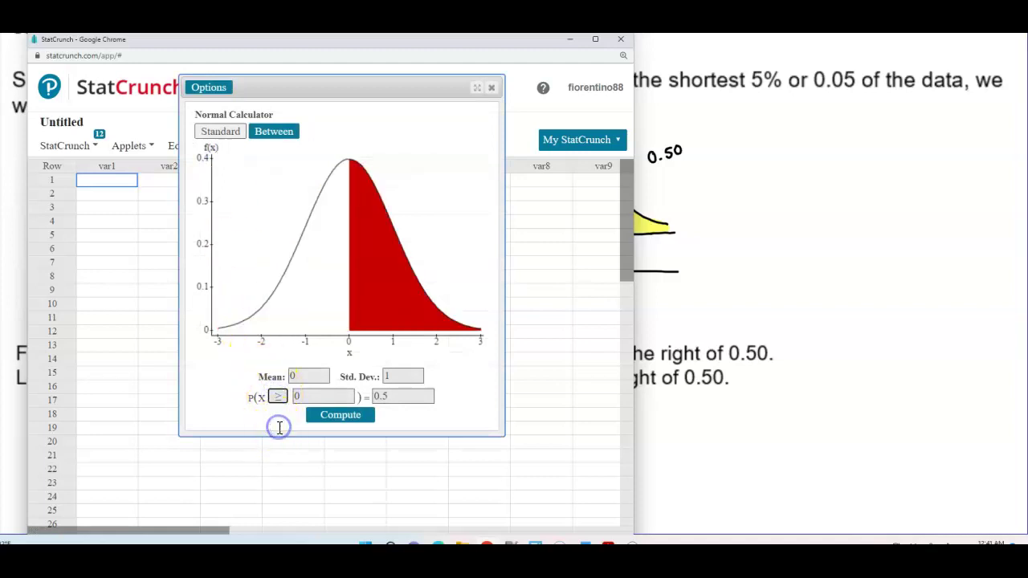
click(395, 399)
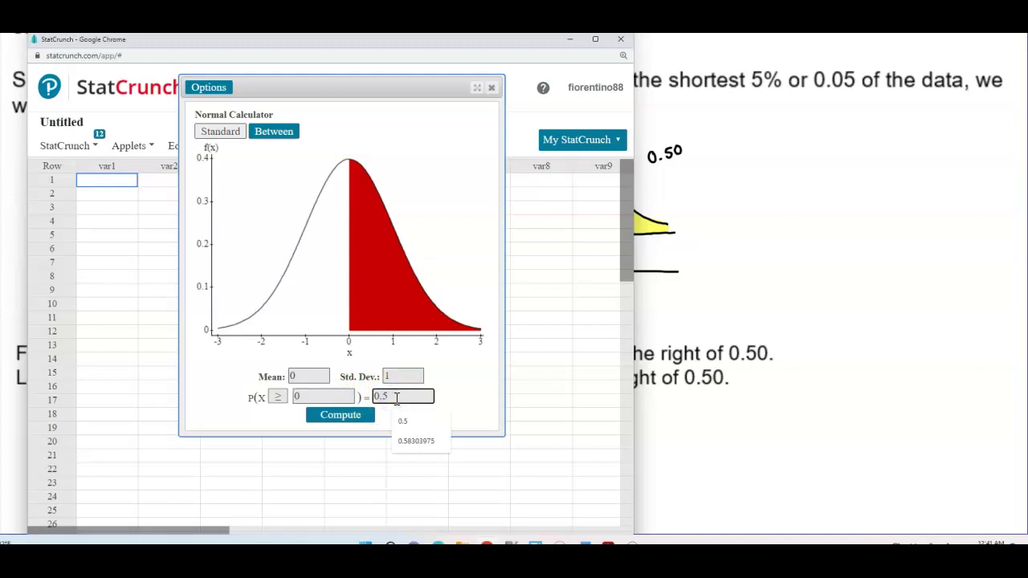
text(0)
click(363, 416)
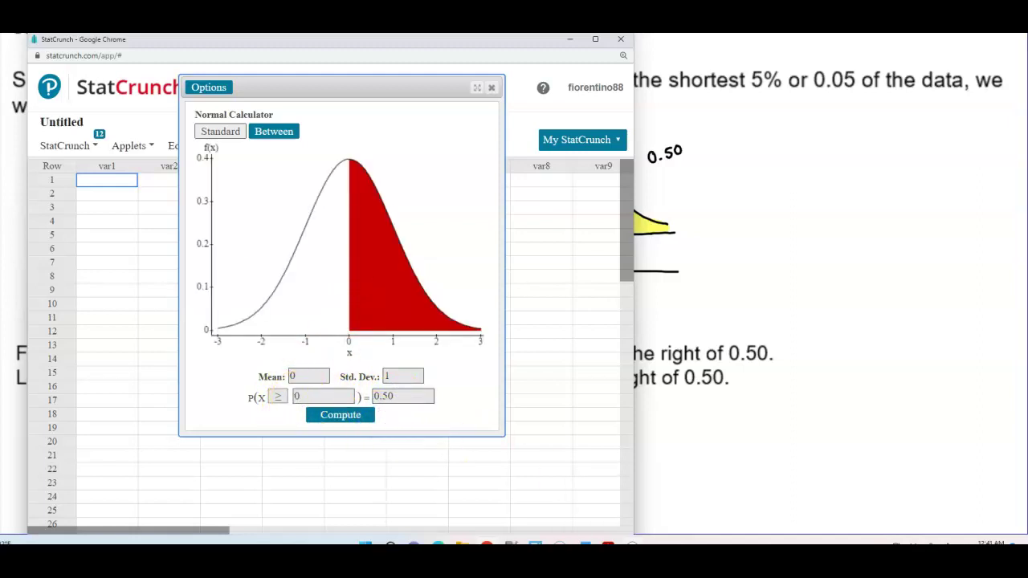
Step: Capture the right-tail graph with its parameters and result as a rectangular screenshot inserted on the whiteboard page
click(460, 269)
drag(194, 142, 490, 408)
click(551, 314)
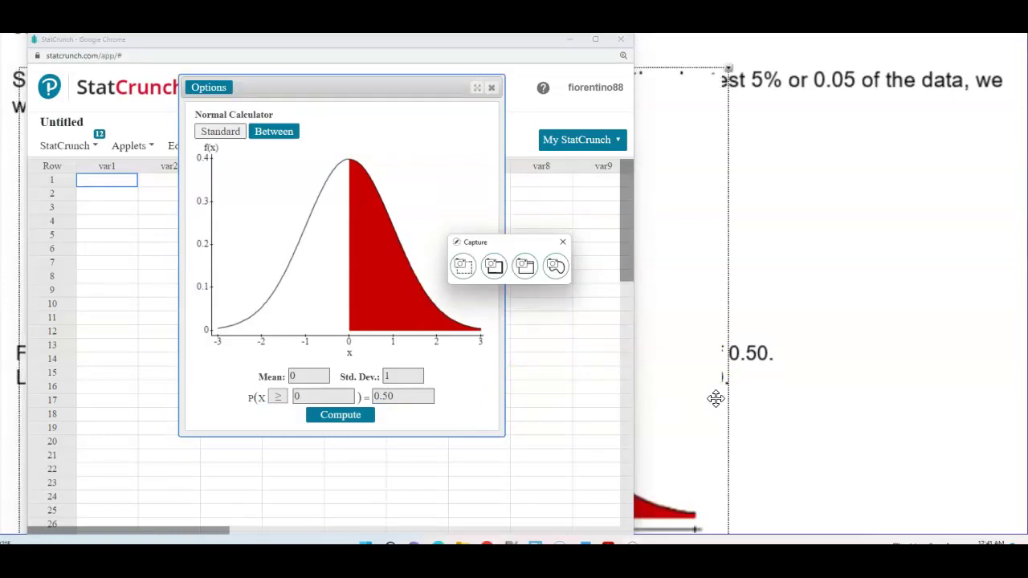
Step: Shrink the captured right-tail graph, place it to the right of the sketched curve, and handwrite 0.00 after z₂ =
click(702, 403)
drag(675, 413, 661, 299)
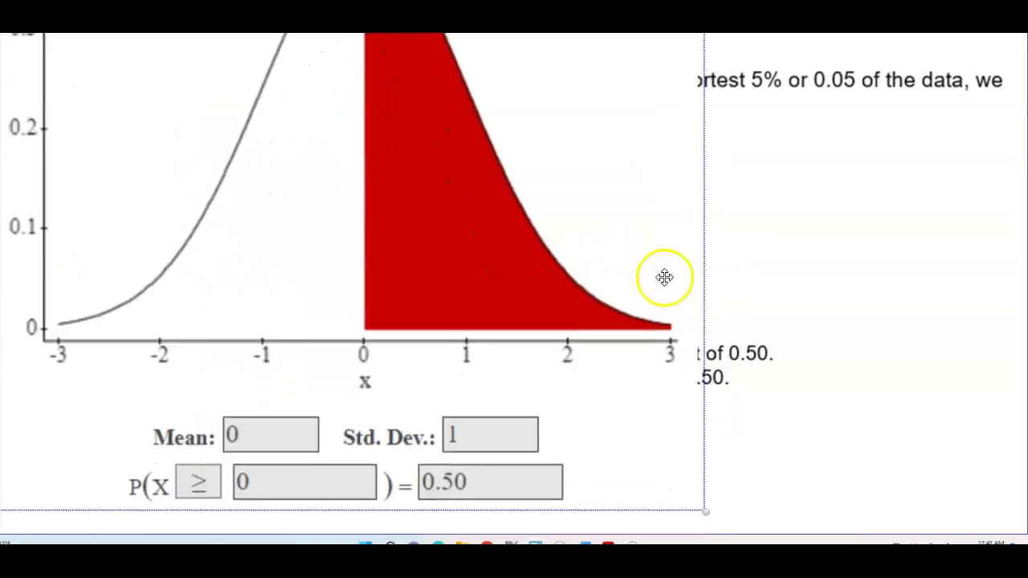
drag(711, 488, 334, 98)
drag(221, 74, 567, 385)
mouse_move(656, 450)
mouse_down()
mouse_move(606, 394)
mouse_move(531, 350)
mouse_move(602, 277)
mouse_move(906, 241)
mouse_move(871, 226)
mouse_up()
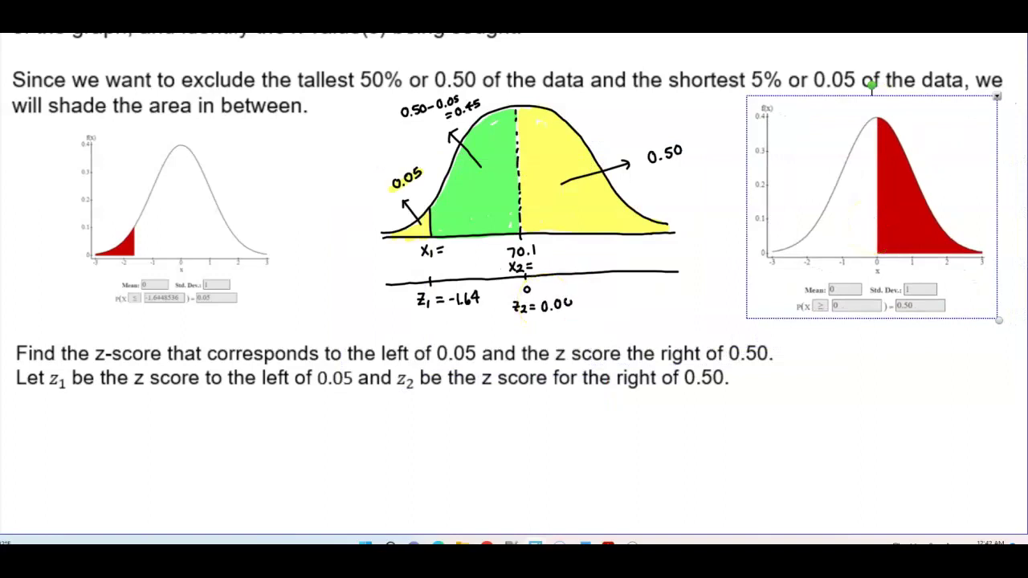
Step: Uncover the z₁ and z₂ values, the z₁ substitution instructions, and the worked x₁ calculation
scroll(544, 302, down, 3)
drag(506, 373, 504, 434)
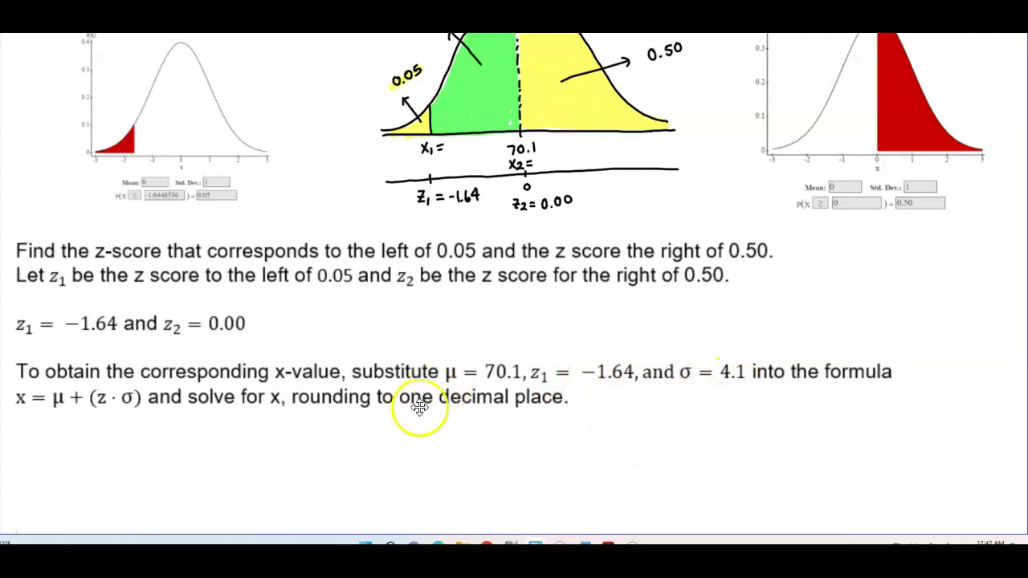
scroll(401, 420, down, 1)
drag(351, 435, 349, 464)
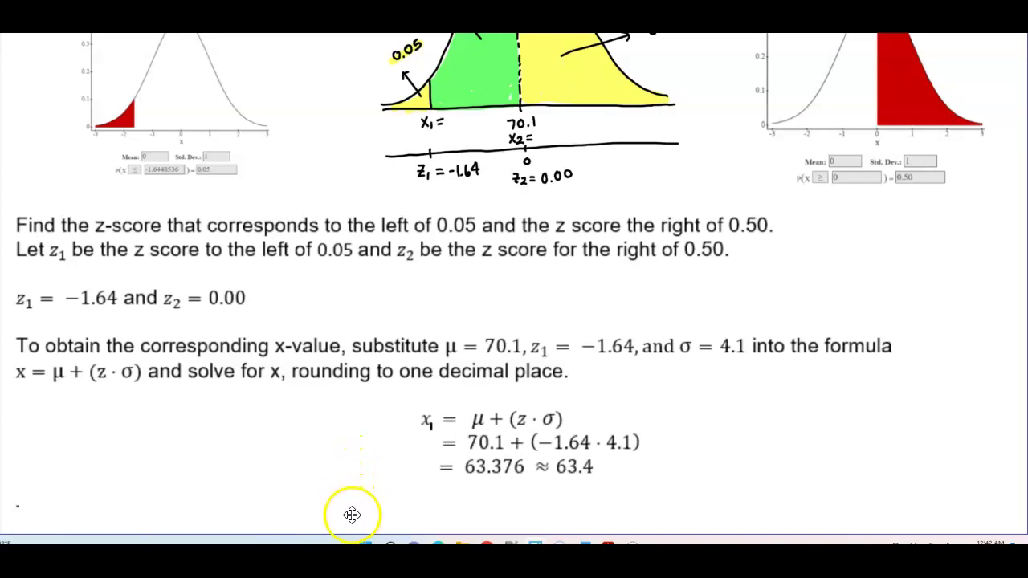
Step: Highlight μ = 70.1 in yellow, z₁ = -1.64 in green and σ = 4.1 in cyan, with their matching terms in the x₁ calculation
click(232, 32)
click(277, 93)
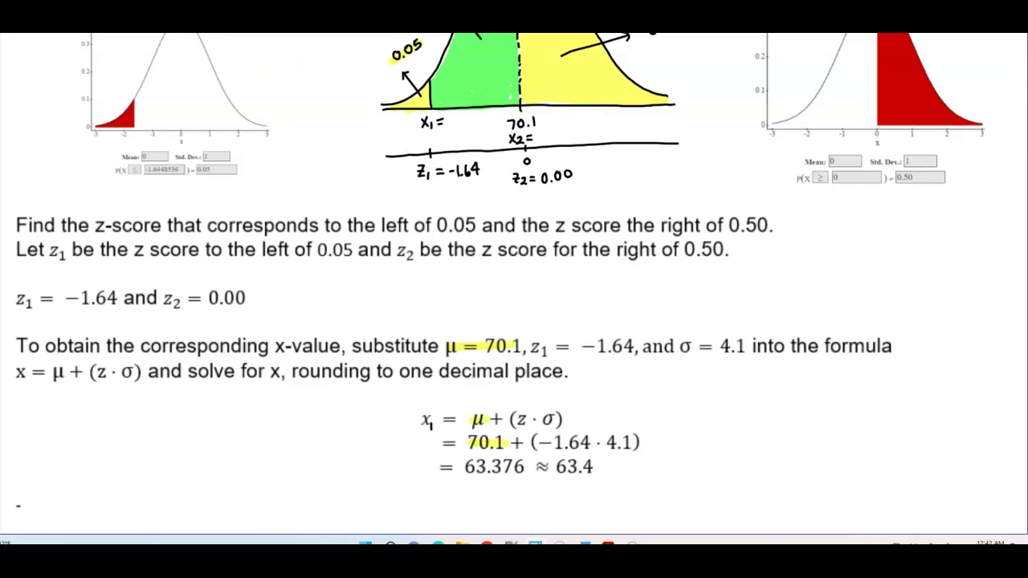
drag(616, 346, 634, 345)
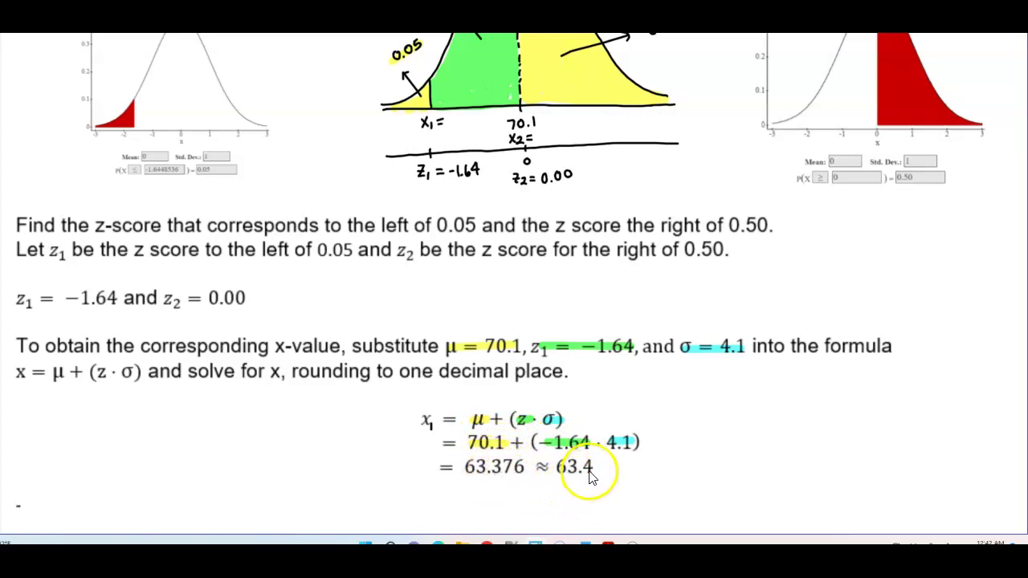
Step: Uncover the sentence stating the new minimum height requirement below the x₁ calculation
scroll(589, 482, down, 1)
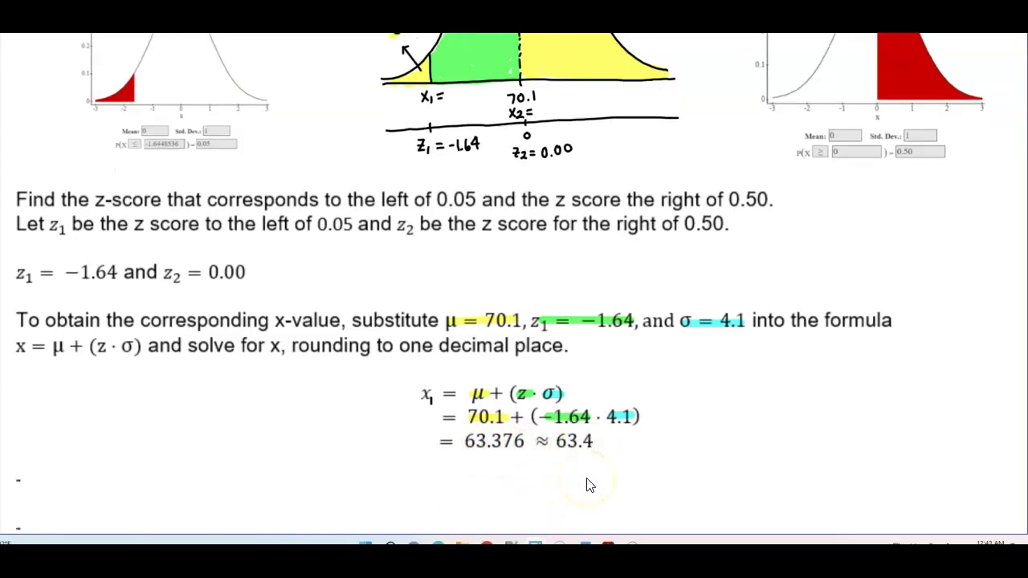
scroll(586, 481, down, 2)
click(562, 447)
drag(542, 429, 530, 479)
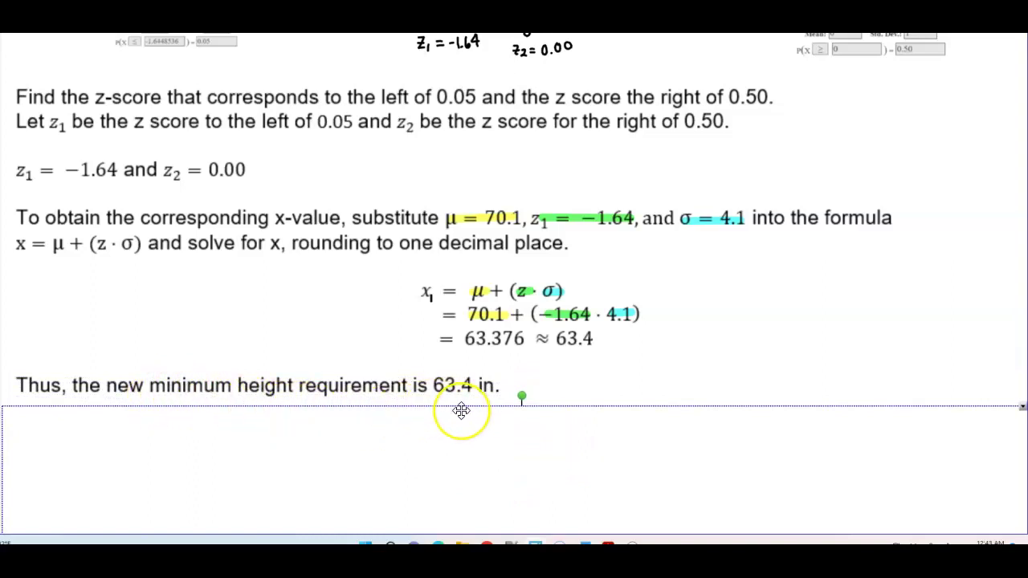
Step: Switch to the thinnest regular pen line and handwrite 63.4 after x₁ = under the sketched curve
scroll(462, 411, up, 5)
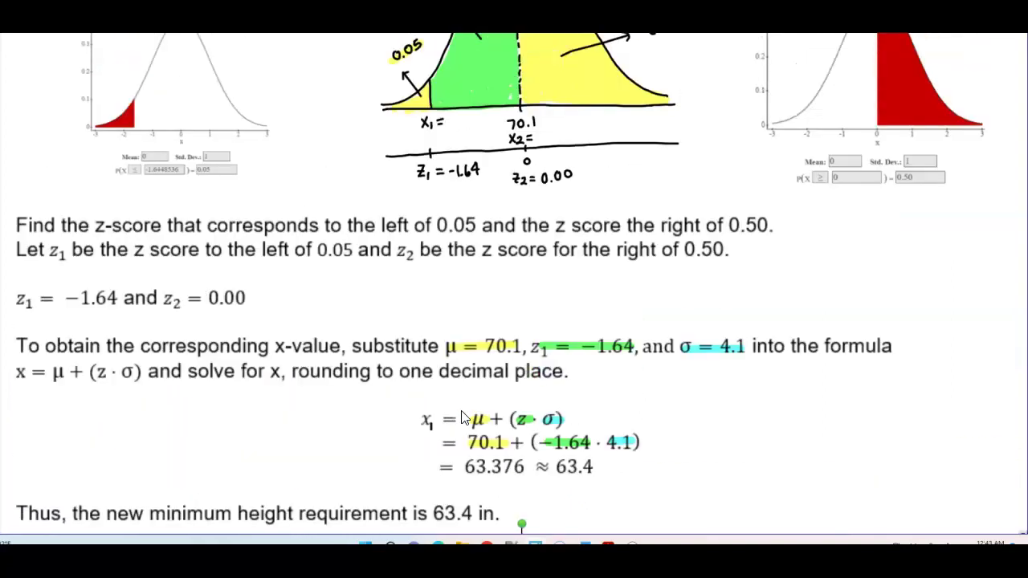
click(233, 28)
click(261, 49)
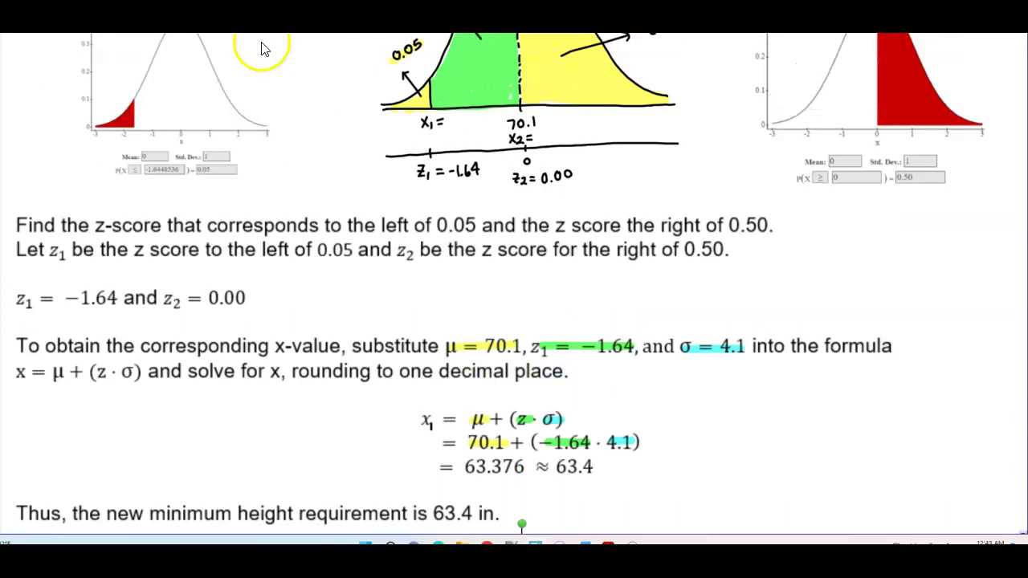
click(232, 29)
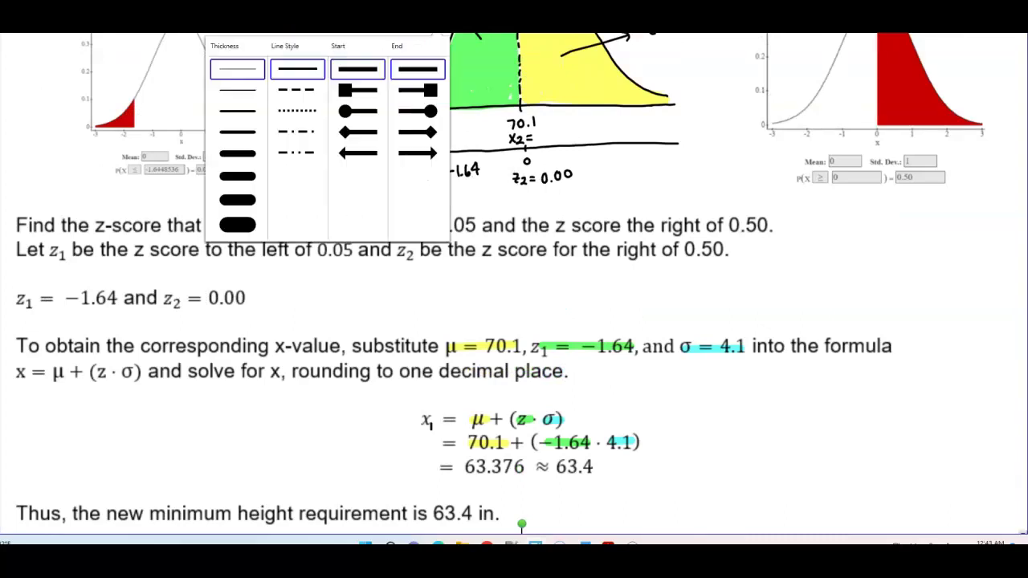
click(254, 70)
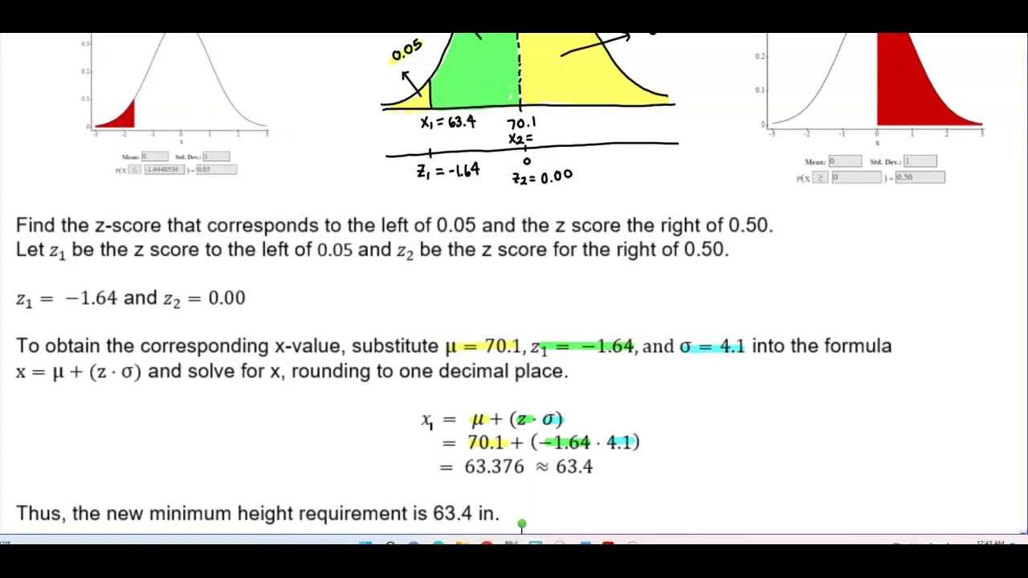
Step: Uncover the z₂ substitution instructions and the worked x calculation below the minimum height sentence
scroll(265, 470, down, 4)
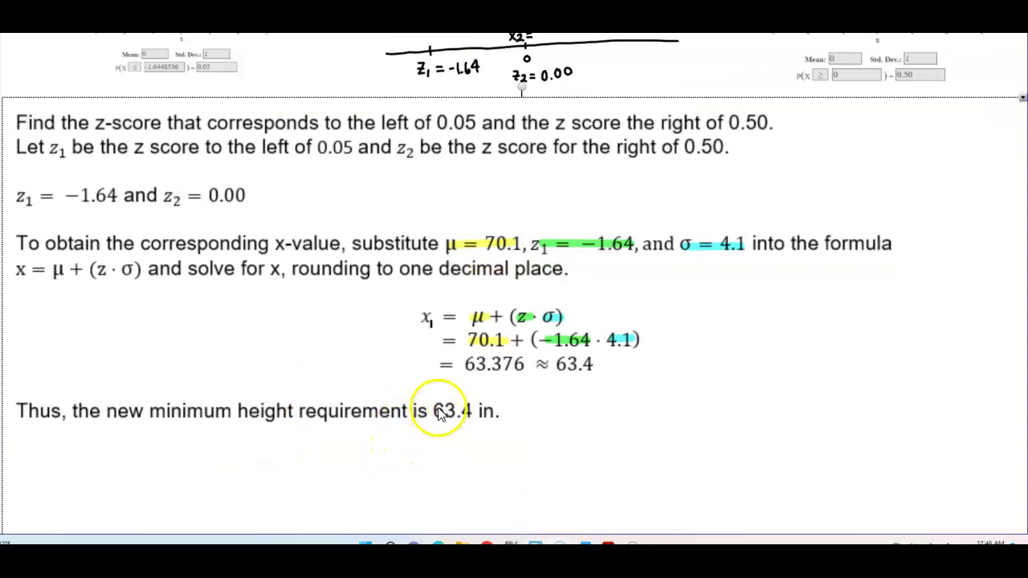
scroll(438, 437, down, 10)
scroll(433, 321, up, 20)
scroll(418, 446, down, 5)
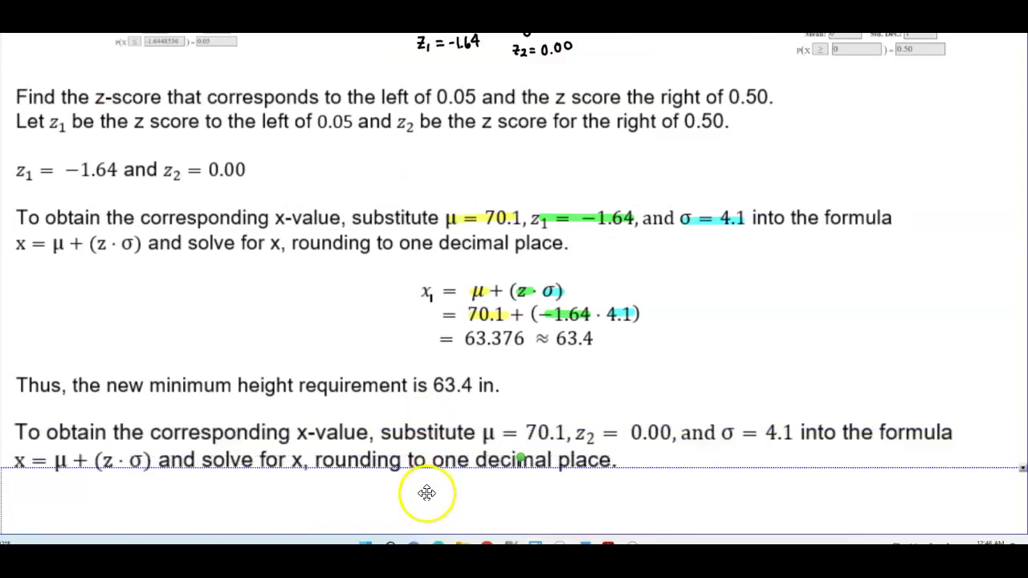
scroll(430, 466, down, 3)
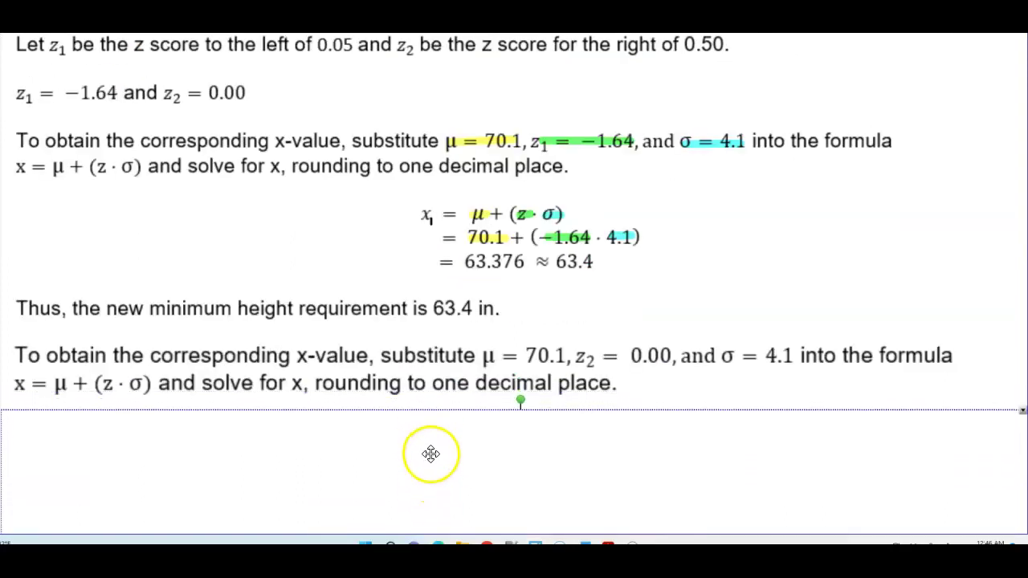
scroll(450, 473, down, 3)
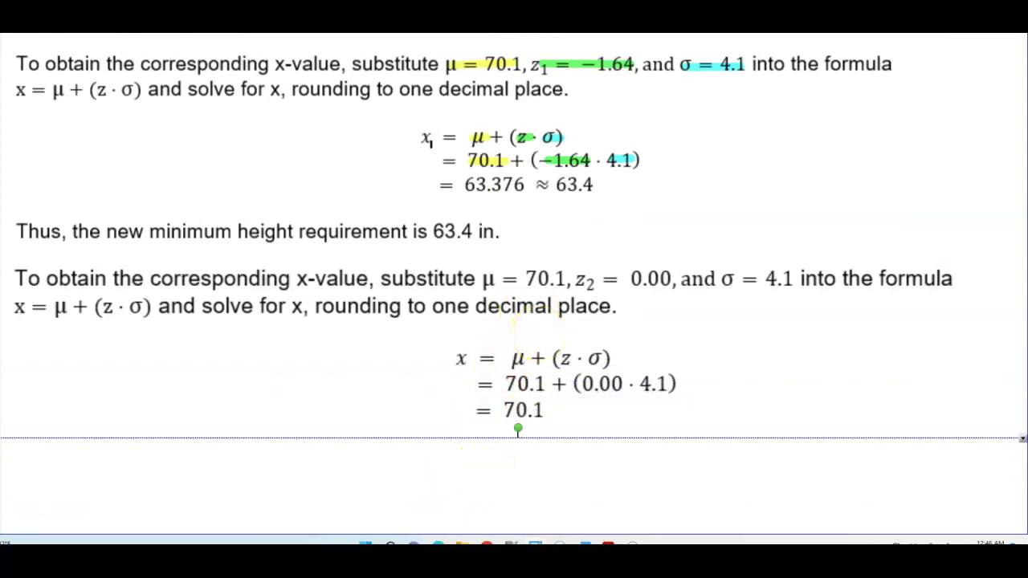
Step: Highlight μ = 70.1 in yellow, z₂ = 0.00 in green and σ = 4.1 in cyan, with matching terms in the second calculation
drag(530, 278, 572, 280)
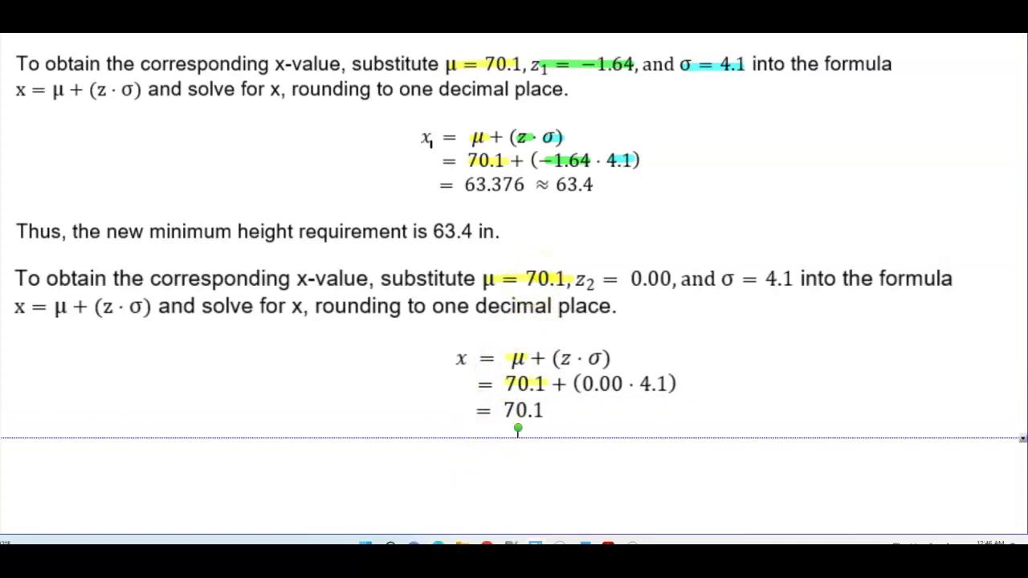
drag(573, 279, 668, 279)
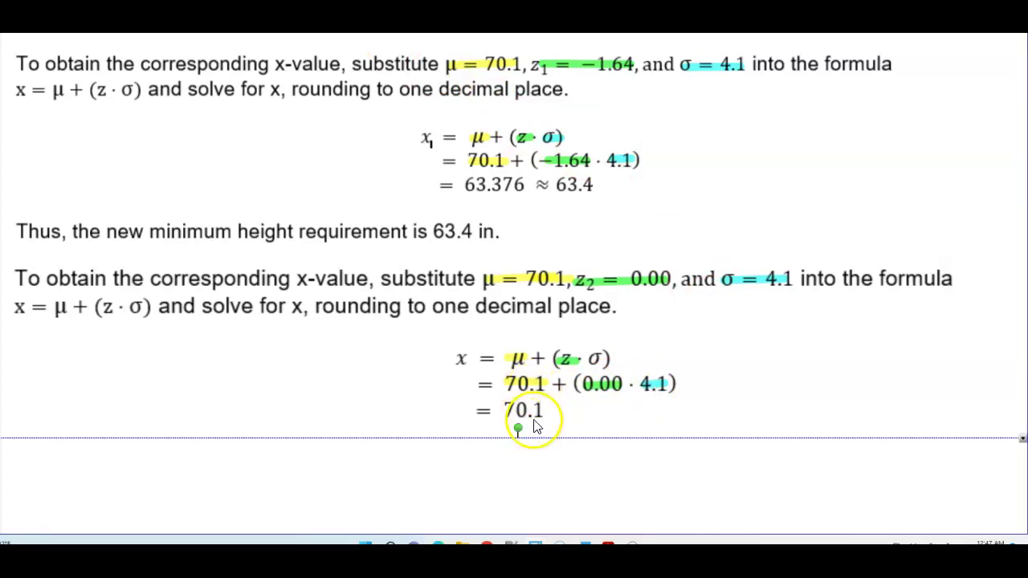
Step: Return to the sketched curve and handwrite 70.1 after x₂ = with the thinnest pen line
scroll(537, 426, up, 5)
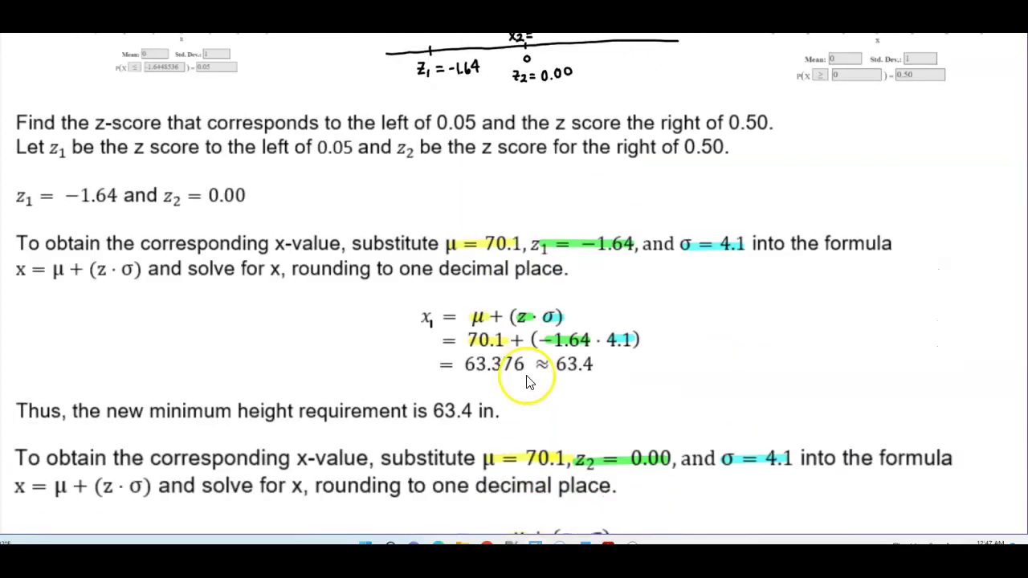
scroll(546, 305, up, 1)
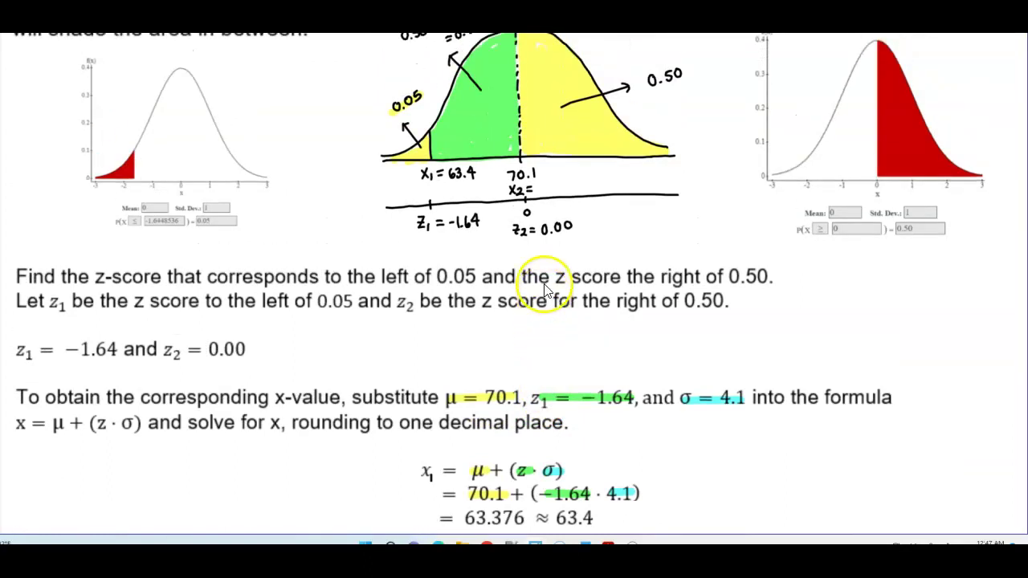
click(233, 29)
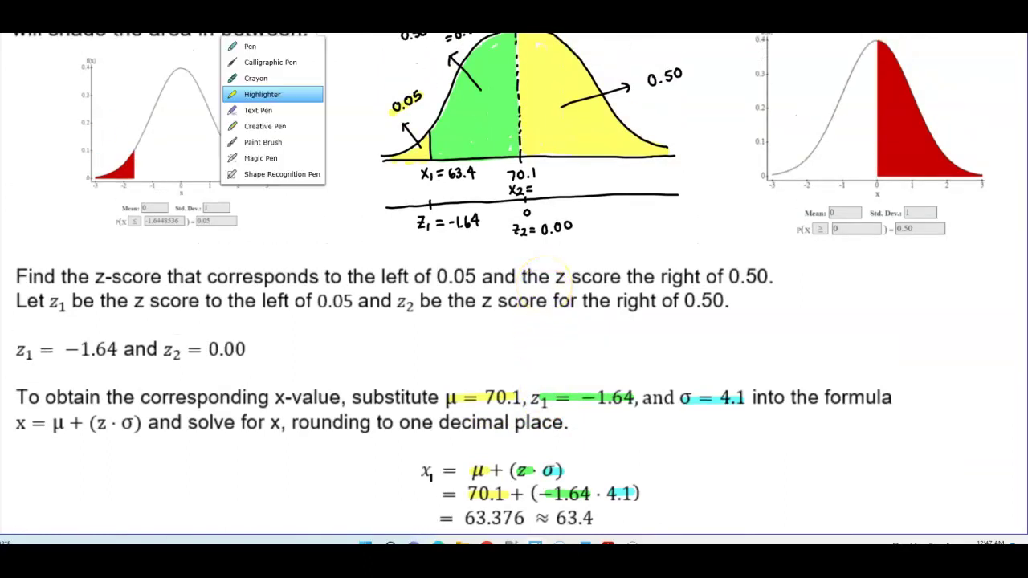
click(262, 94)
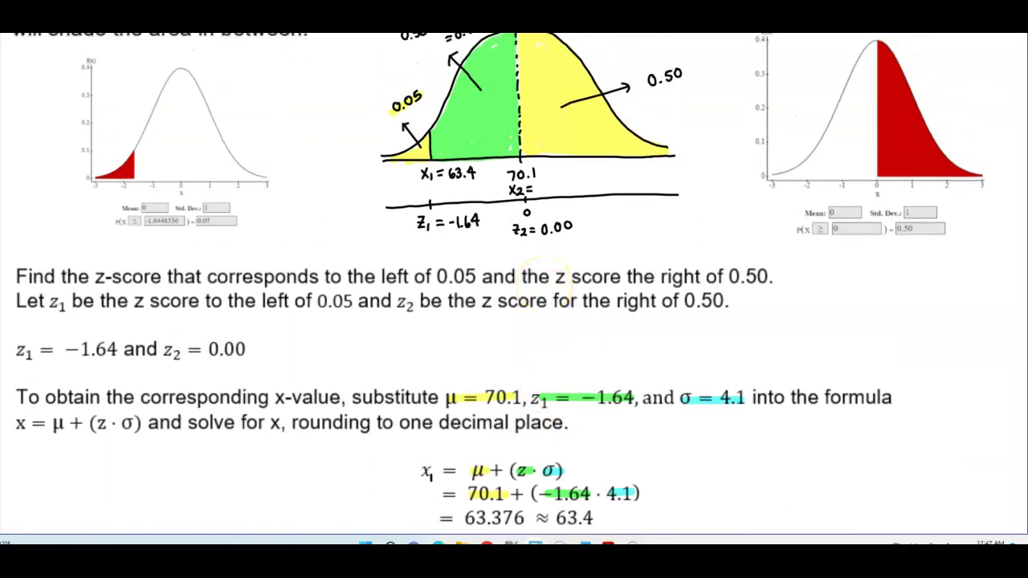
click(257, 29)
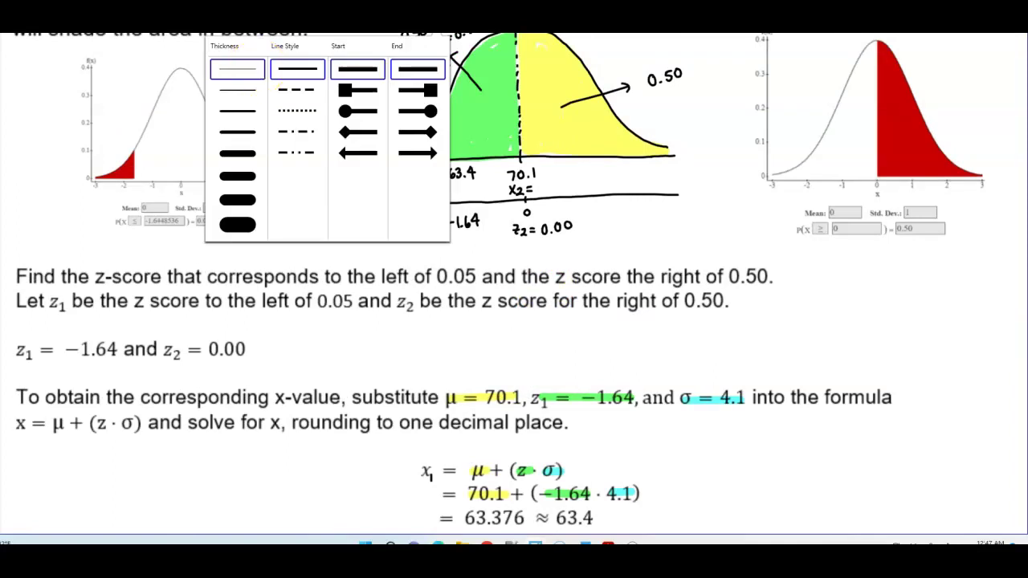
click(257, 72)
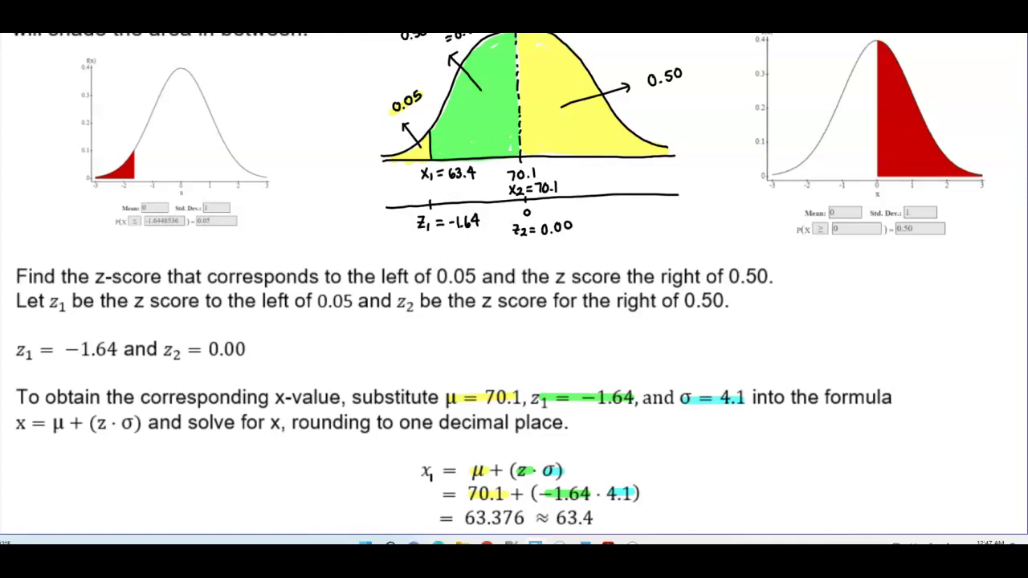
Step: Uncover the maximum height sentence and the final statement of both height requirements, and delete the cover
scroll(472, 127, down, 10)
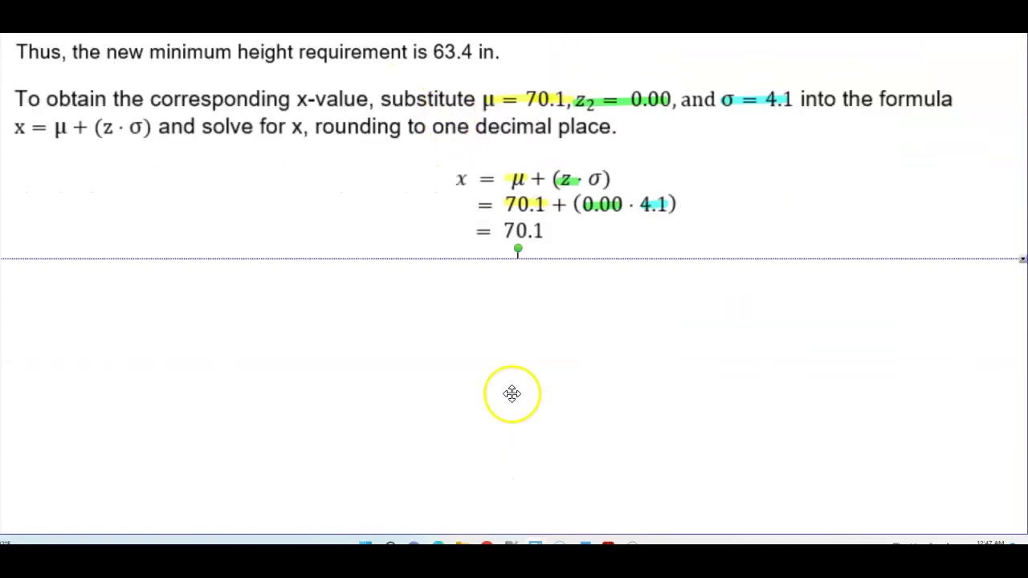
drag(424, 395, 402, 396)
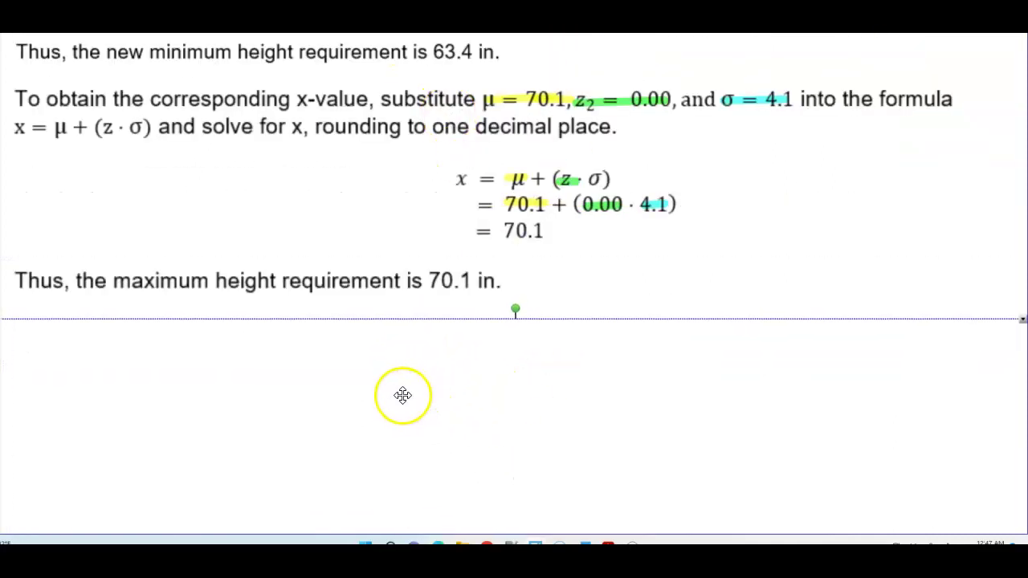
scroll(408, 382, down, 1)
drag(417, 330, 413, 396)
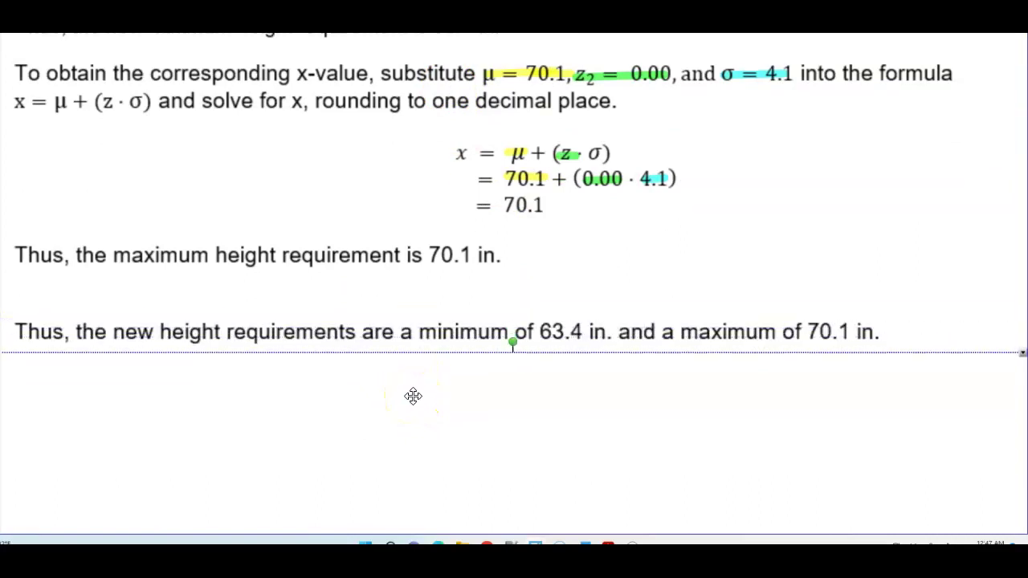
key(Delete)
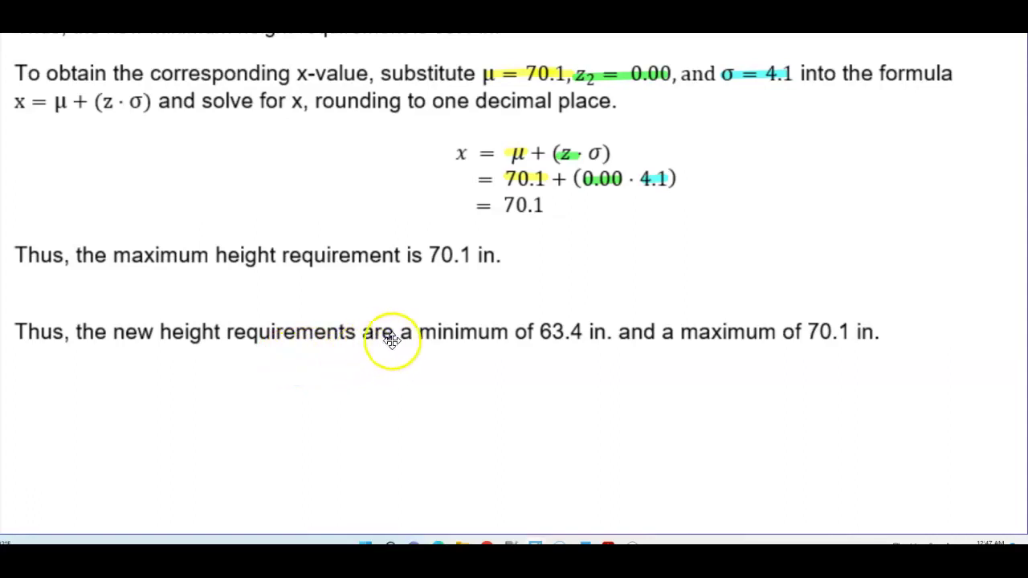